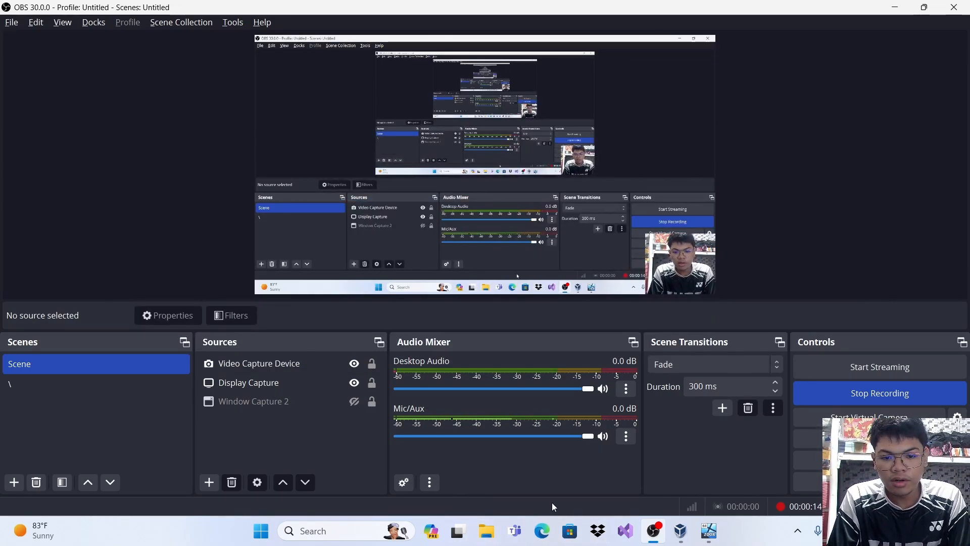
# Launch Google Chrome and choose the tup.edu.ph profile.
pyautogui.click(353, 531)
pyautogui.write('google c')
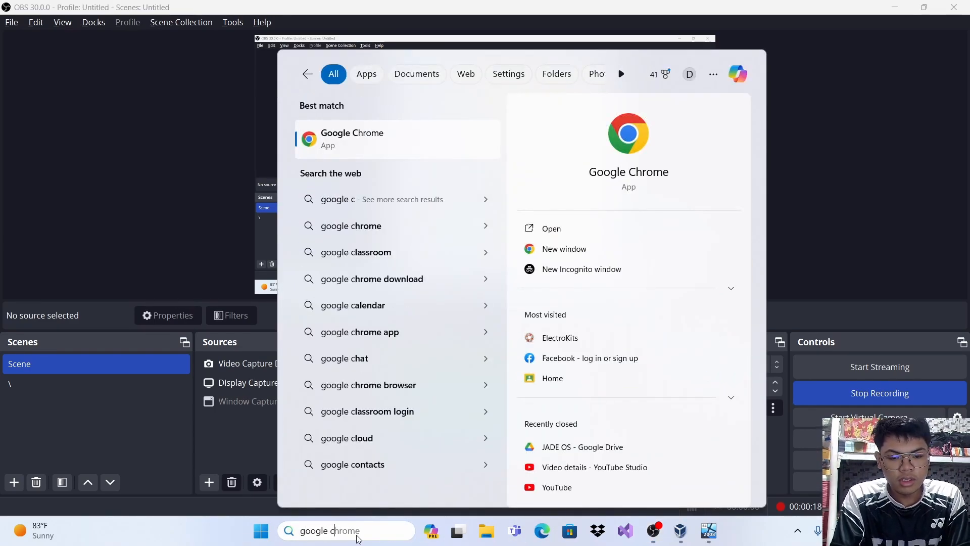
pyautogui.write('hrome')
pyautogui.press('Return')
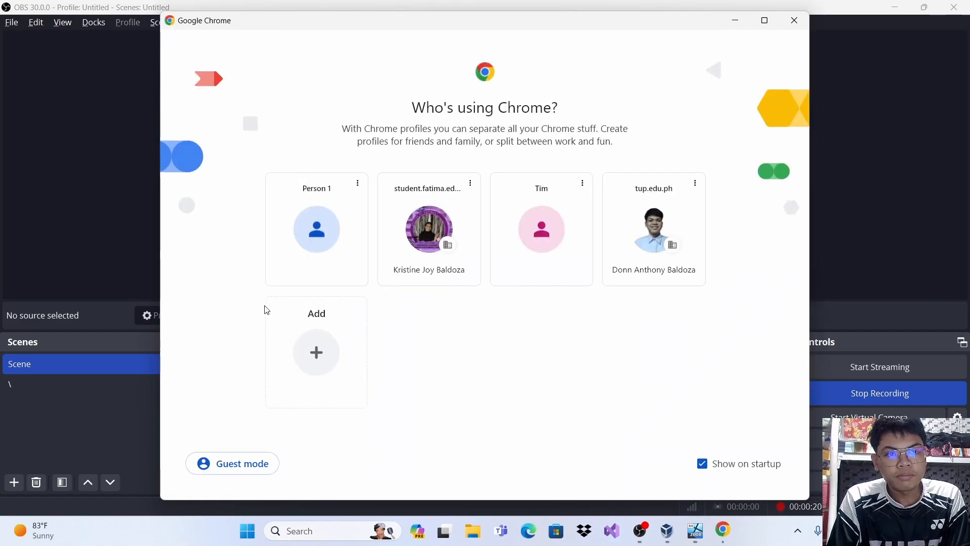
pyautogui.click(657, 233)
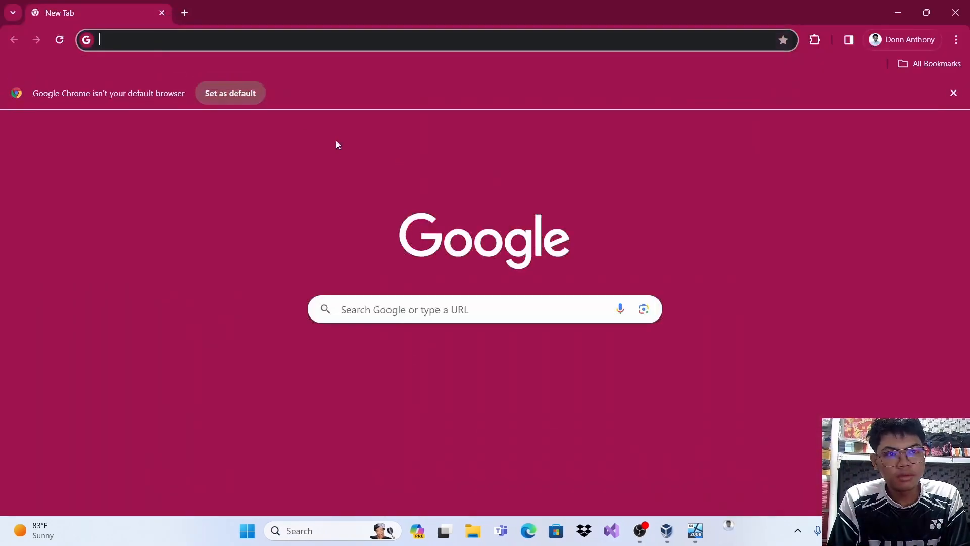
# Search the web for "classs" and open Google Classroom from the results.
pyautogui.write('acl')
pyautogui.press('BackSpace')
pyautogui.press('BackSpace')
pyautogui.press('BackSpace')
pyautogui.write('classs')
pyautogui.press('Return')
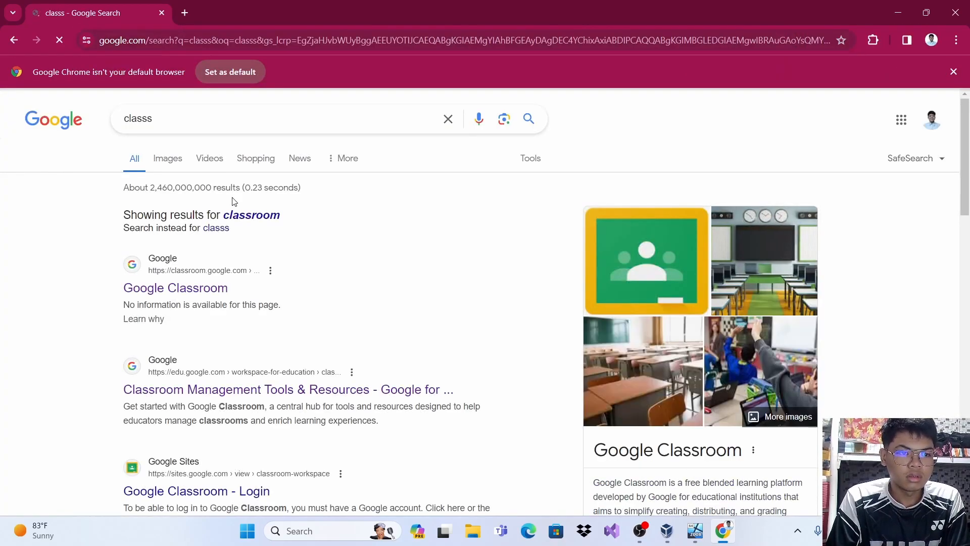
pyautogui.click(245, 218)
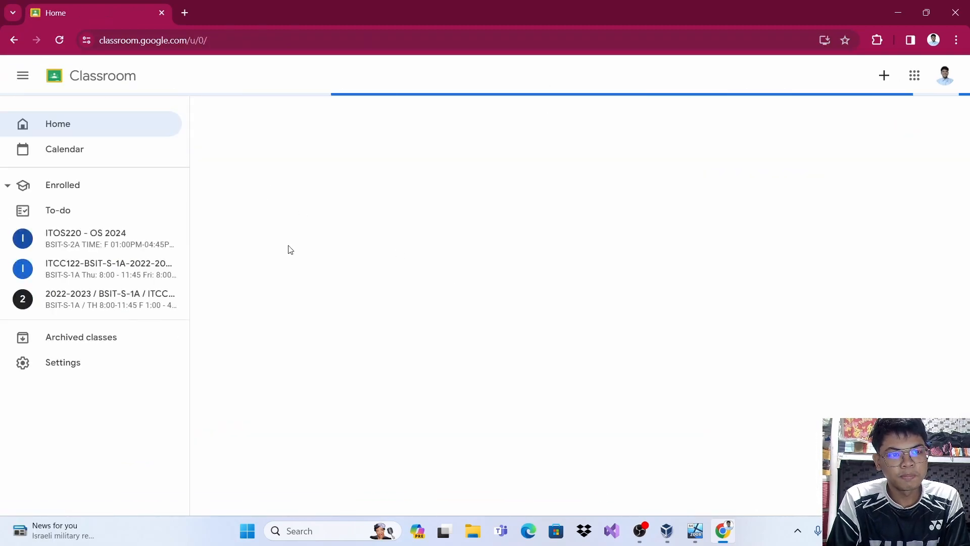
# Open the ITOS220 - OS 2024 class and its assignment "OS FINALS: TUP-Taguig Domain".
pyautogui.click(273, 135)
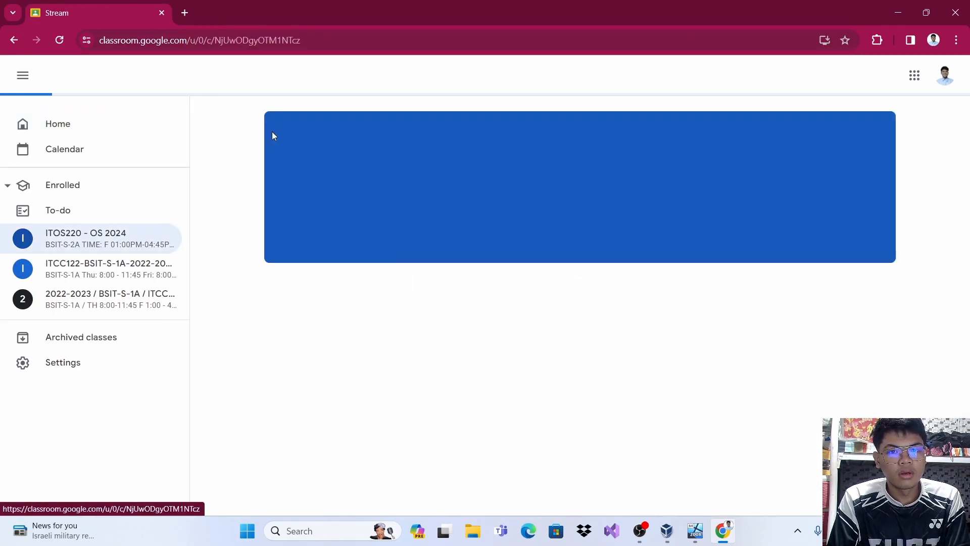
pyautogui.scroll(-4, 559, 301)
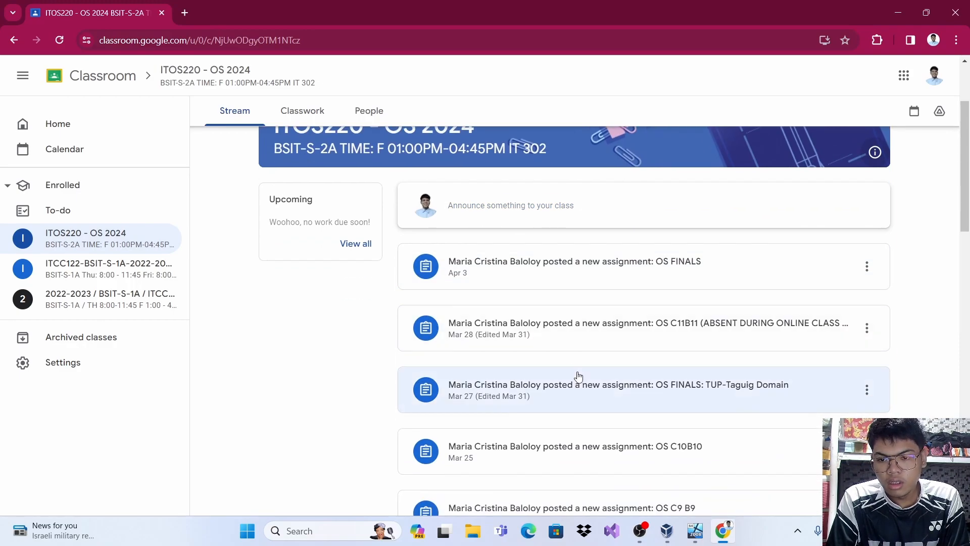
pyautogui.click(582, 381)
# Read the DHCP server requirements in the assignment instructions, including the IP block, router and DNS items.
pyautogui.scroll(8, 583, 381)
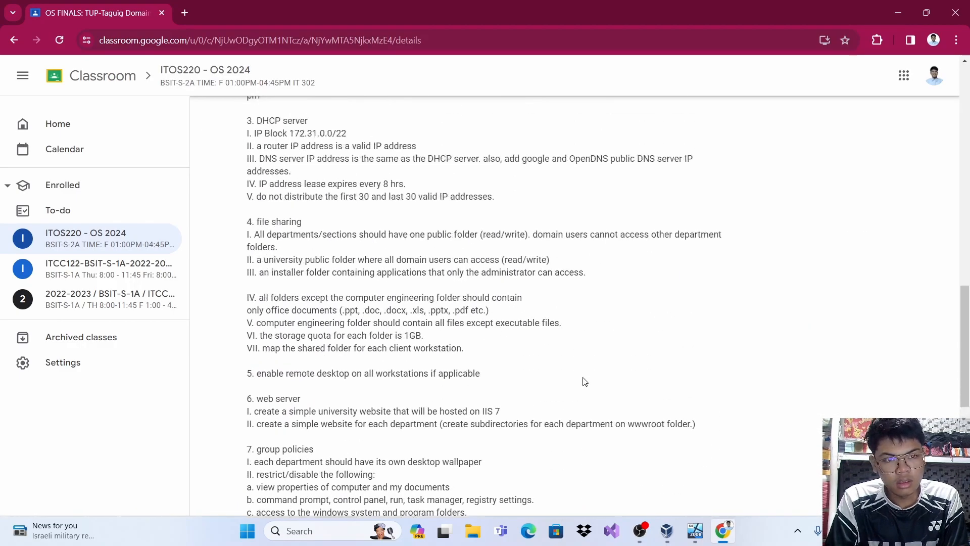
pyautogui.scroll(2, 585, 381)
pyautogui.moveTo(247, 250); pyautogui.dragTo(353, 257)
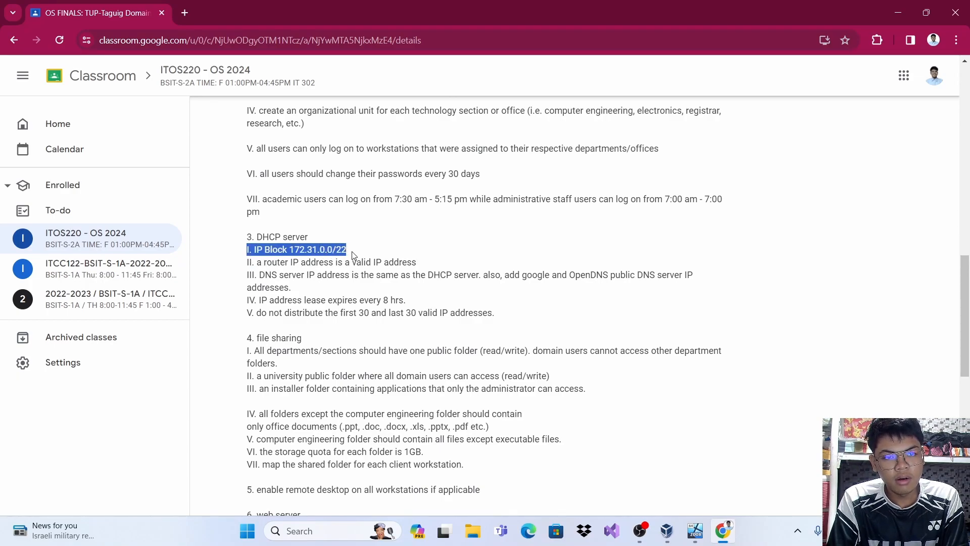
pyautogui.click(353, 255)
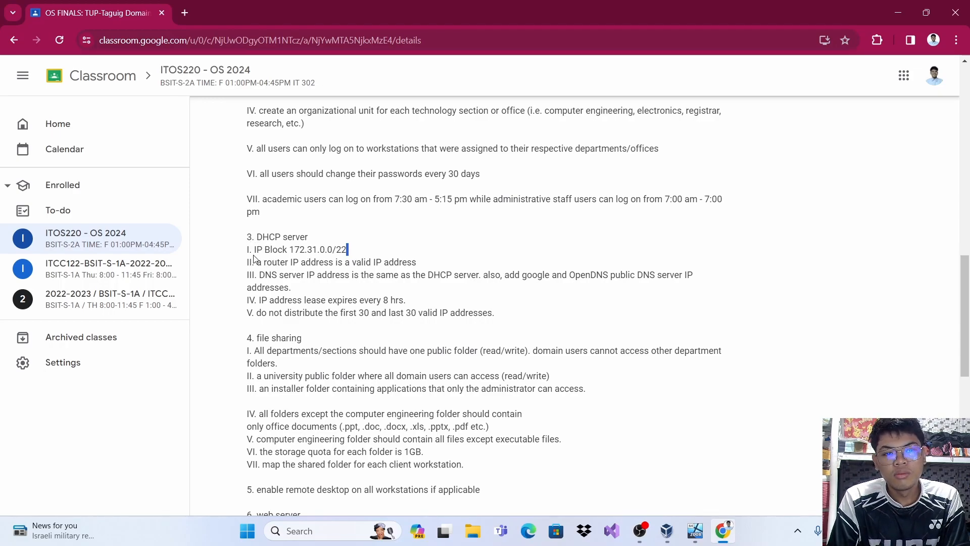
pyautogui.moveTo(247, 251); pyautogui.dragTo(425, 292)
pyautogui.click(257, 277)
pyautogui.moveTo(343, 276); pyautogui.dragTo(324, 243)
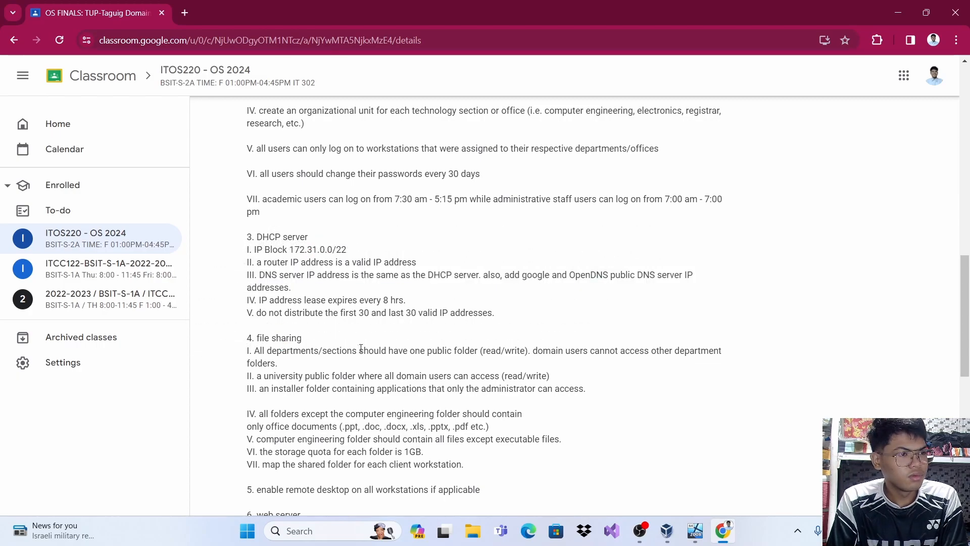
# Switch to the running FINALSOSWin2008 virtual machine in Oracle VM VirtualBox.
pyautogui.hotkey('alt', 'Tab')
pyautogui.hotkey('alt', 'Tab')
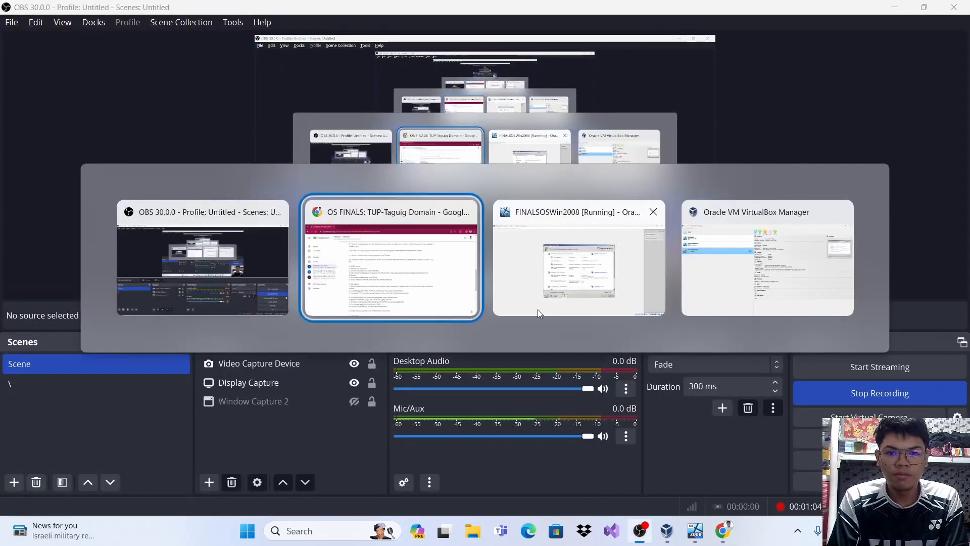
pyautogui.click(590, 301)
# Run oobe.exe from the server's Command Prompt to bring up Initial Configuration Tasks.
pyautogui.click(296, 405)
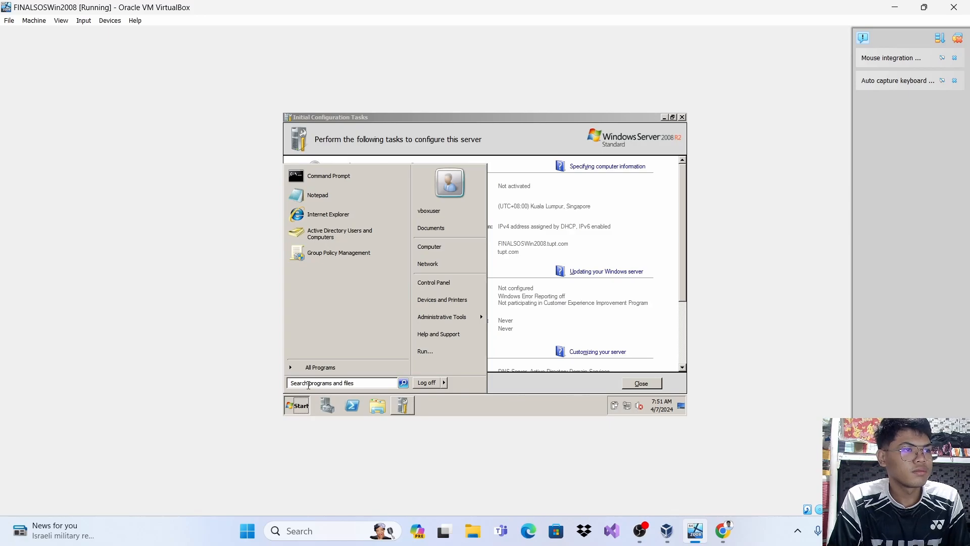
pyautogui.click(309, 384)
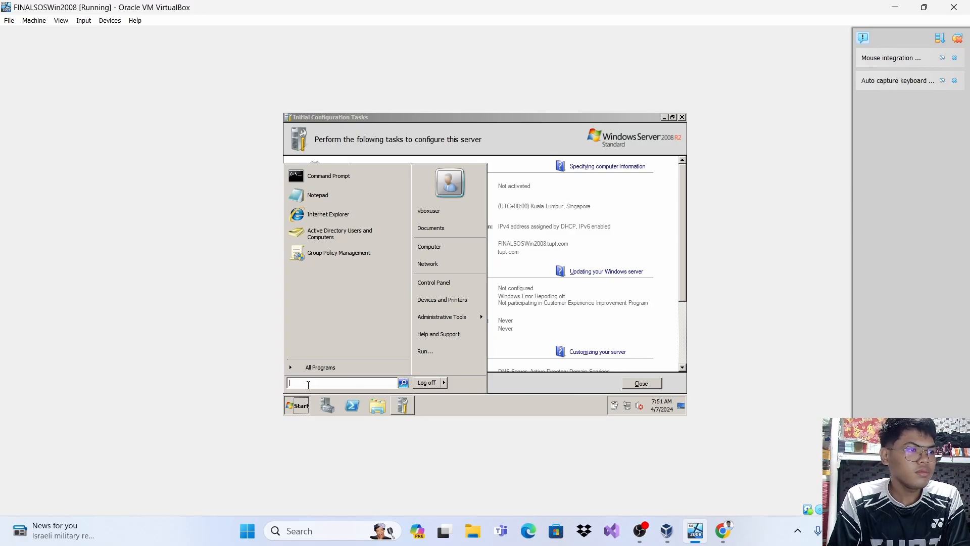
pyautogui.write('cmd')
pyautogui.press('Return')
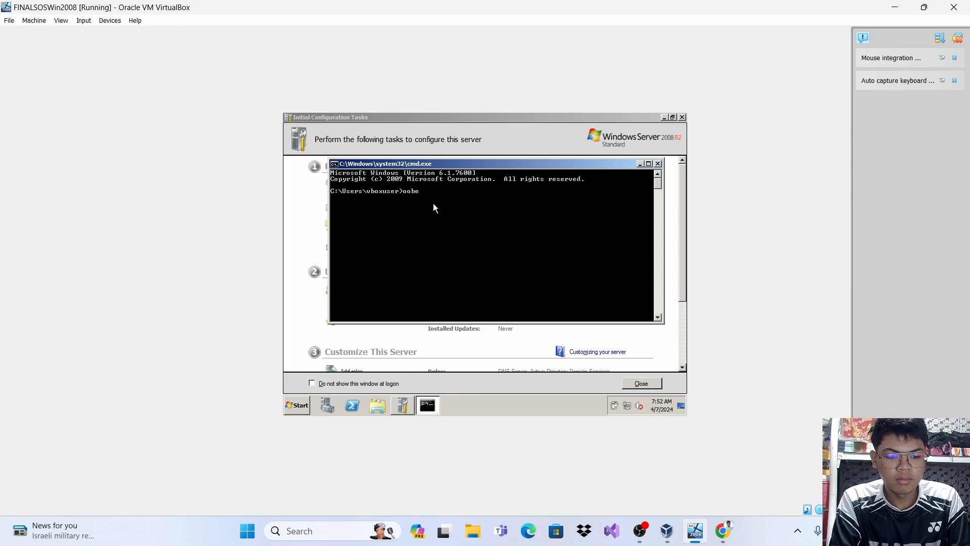
pyautogui.press('Return')
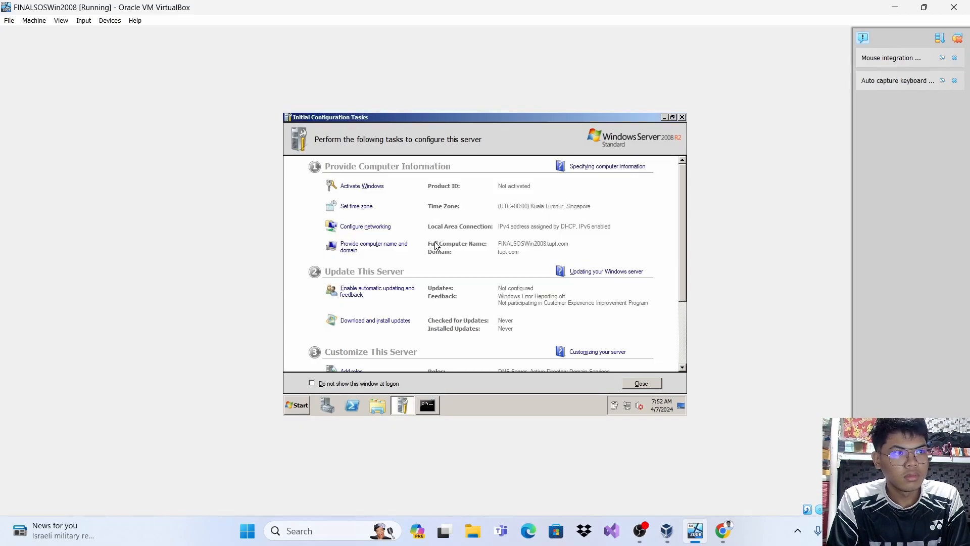
pyautogui.click(428, 411)
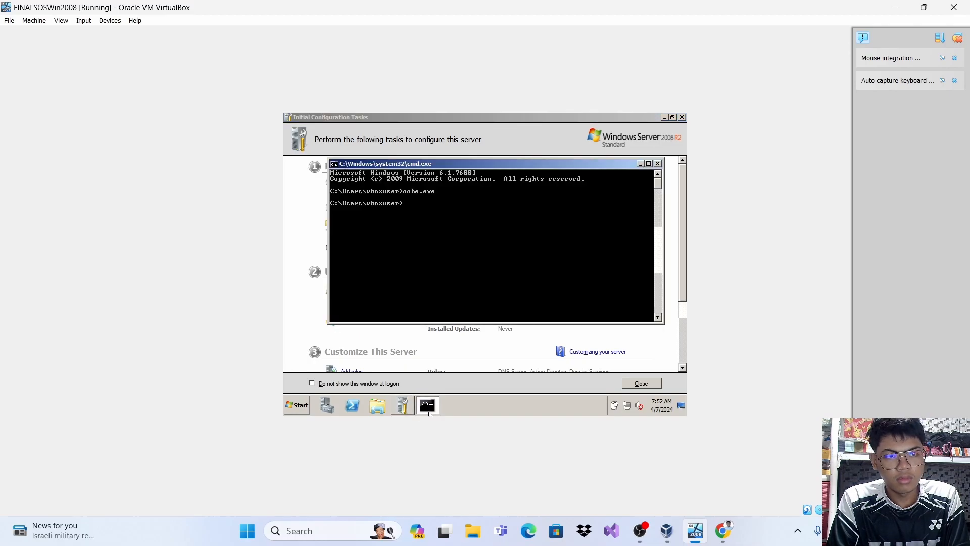
pyautogui.click(429, 410)
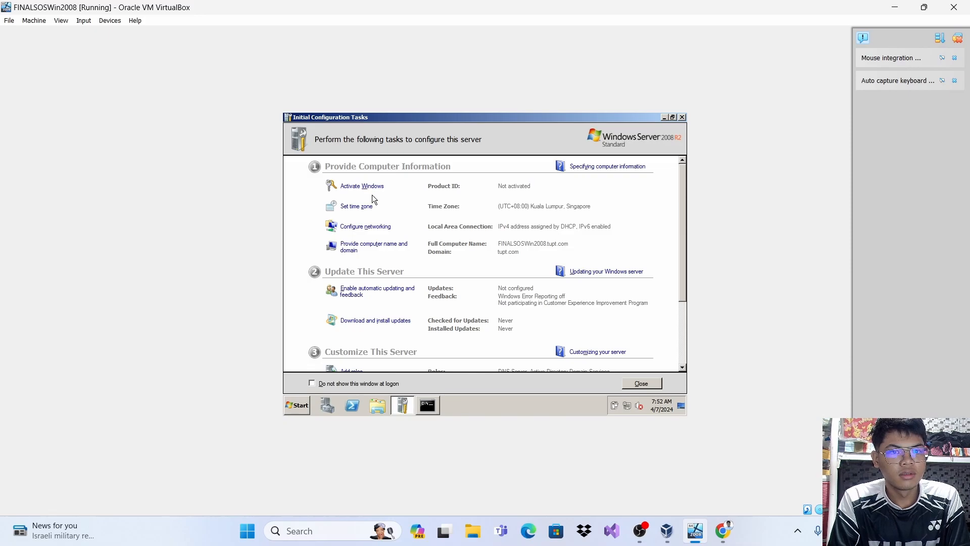
# Open the Internet Protocol Version 4 (TCP/IPv4) properties of the Local Area Connection through the networking configuration task.
pyautogui.click(367, 227)
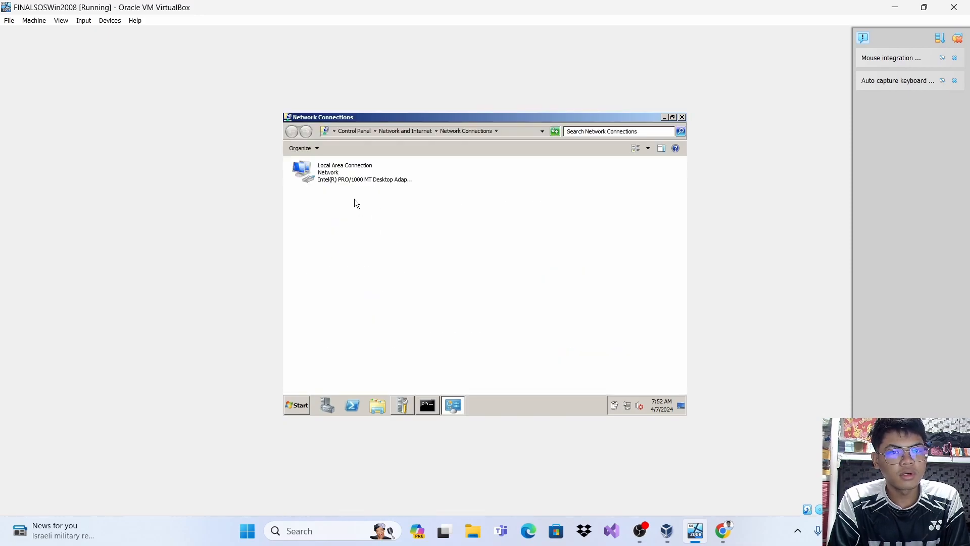
pyautogui.click(342, 168)
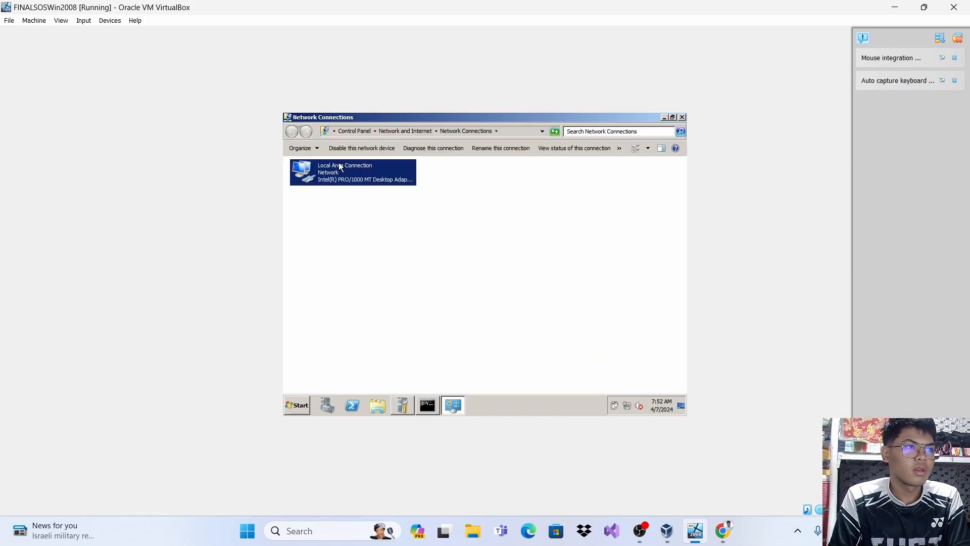
pyautogui.rightClick(341, 167)
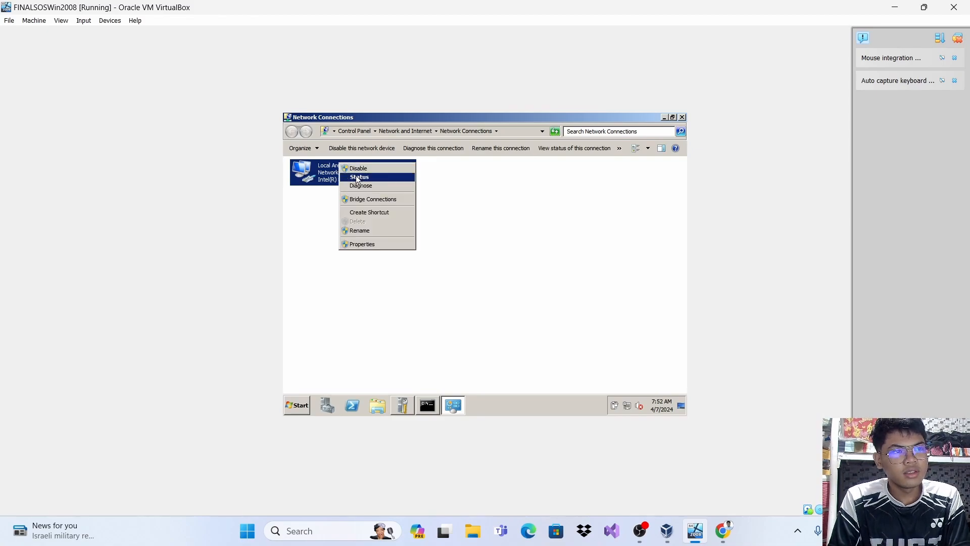
pyautogui.click(348, 245)
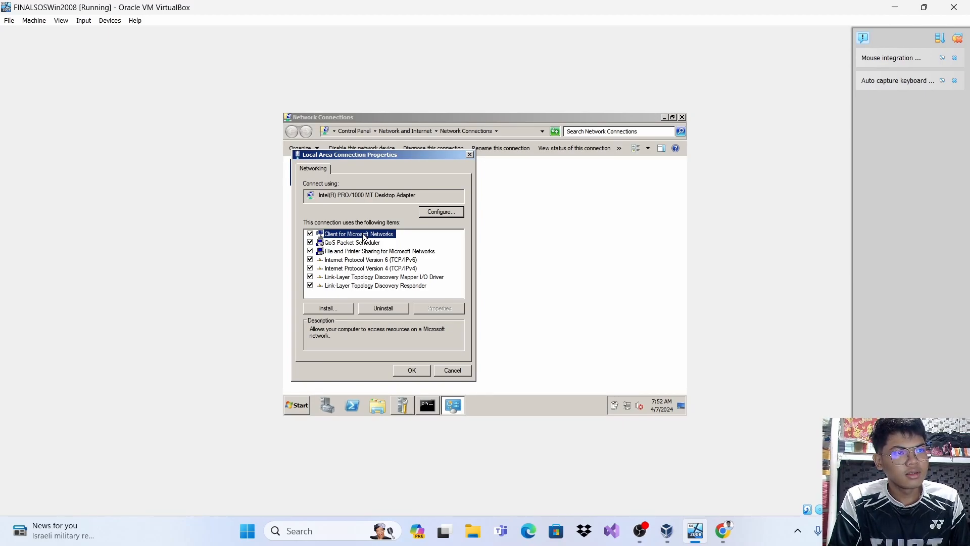
pyautogui.click(362, 269)
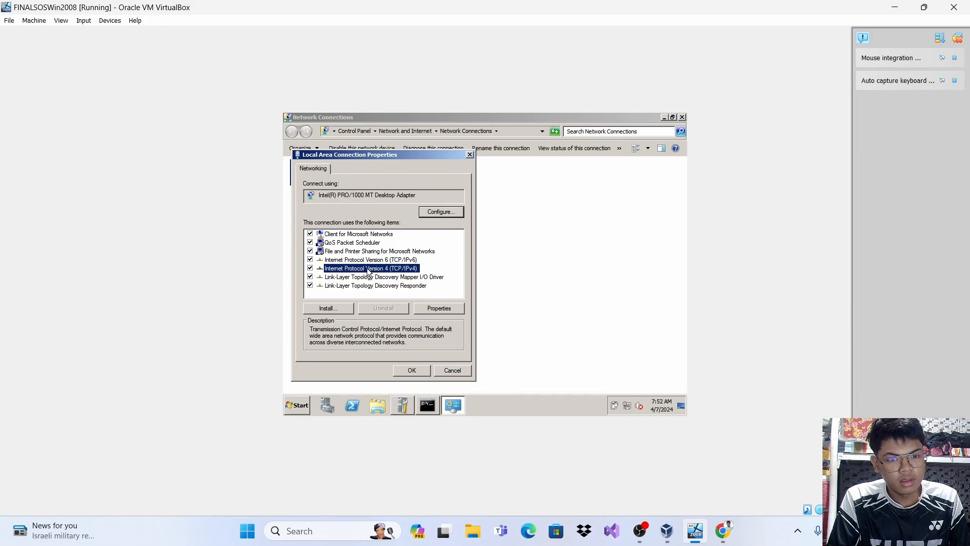
pyautogui.doubleClick(368, 270)
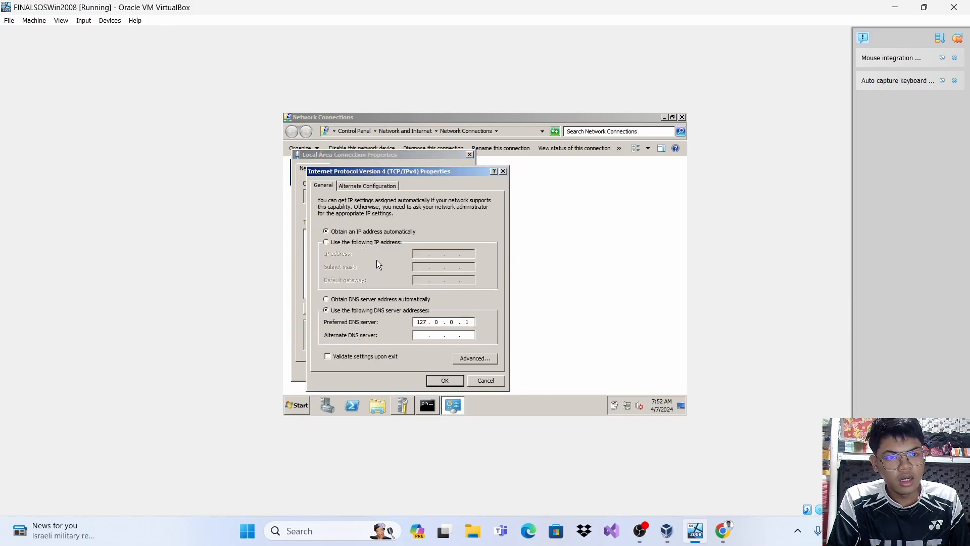
# Switch the connection to a static address and set the IP address to 172.31.0.31.
pyautogui.click(348, 243)
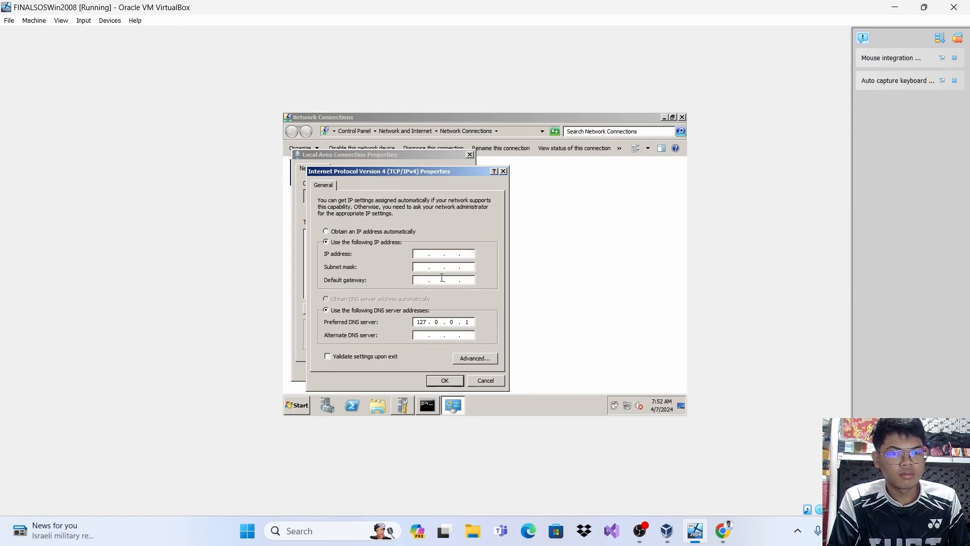
pyautogui.click(423, 255)
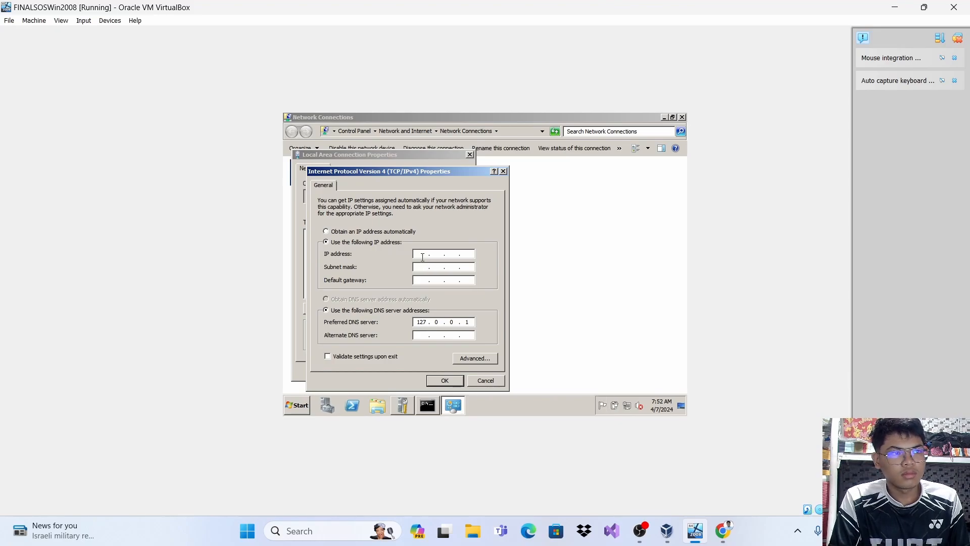
pyautogui.write('172 . ')
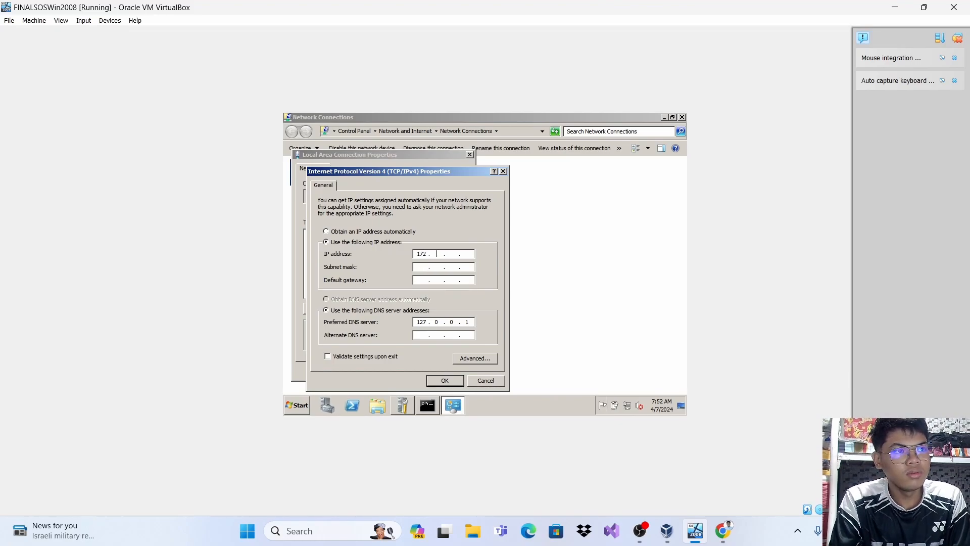
pyautogui.write('31')
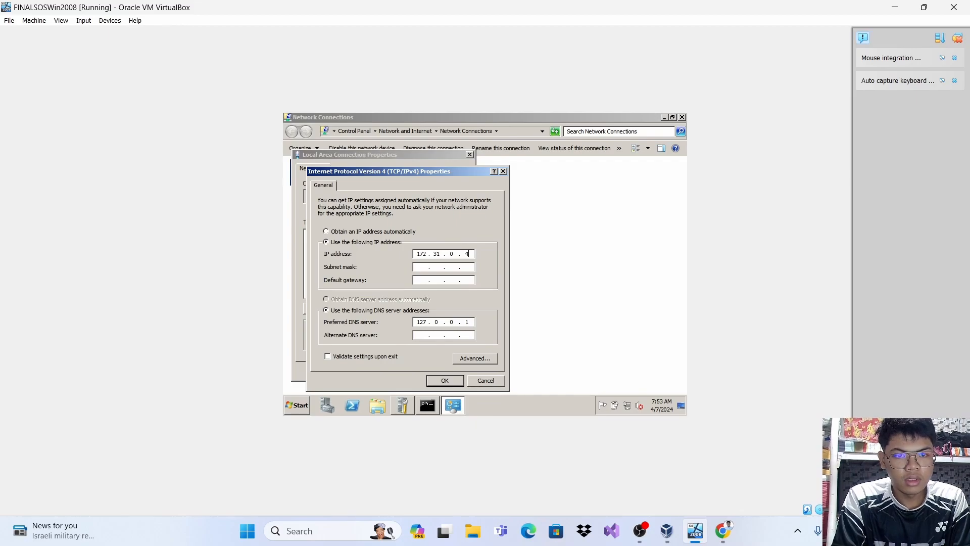
pyautogui.write('1')
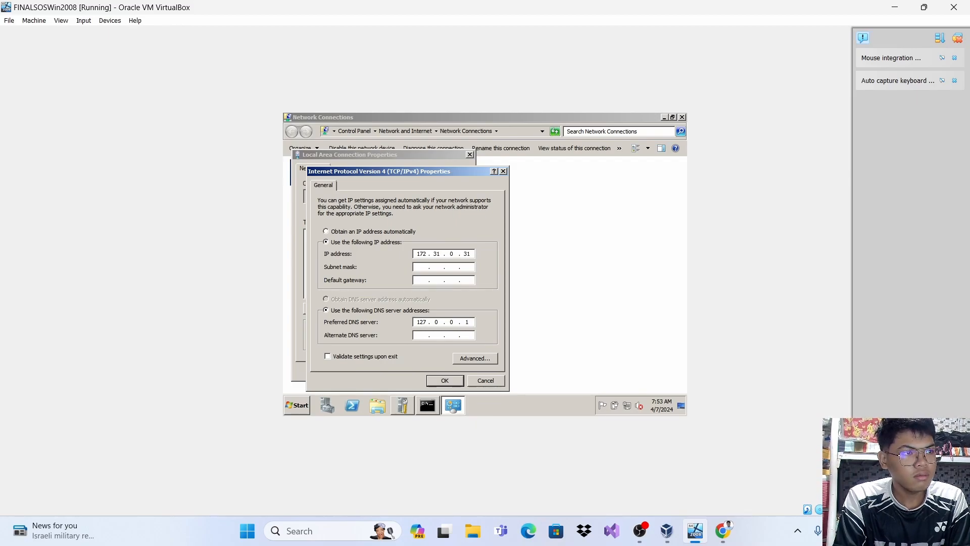
# Accept the default subnet mask 255.255.0.0, set the default gateway to 172.31.0.1, and save the connection settings.
pyautogui.press('Tab')
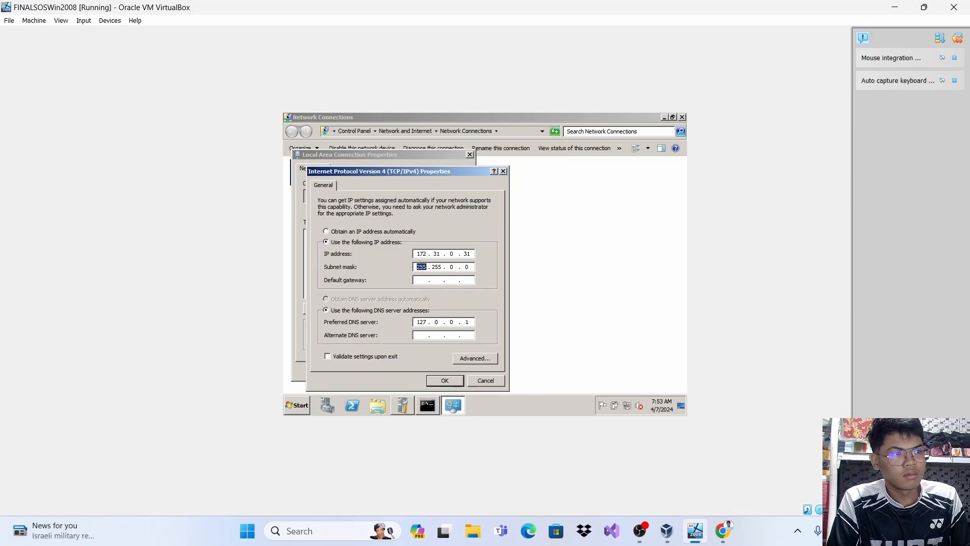
pyautogui.press('Right')
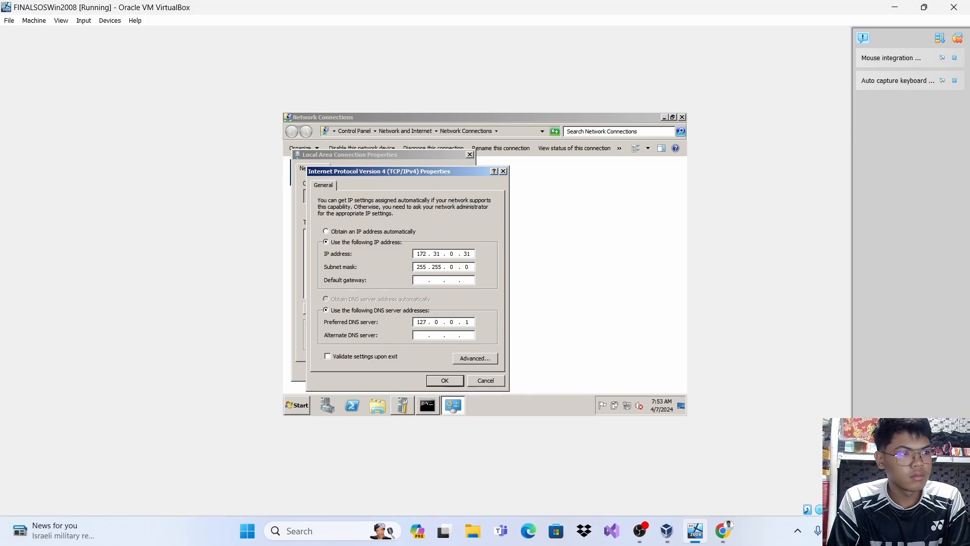
pyautogui.write('172 . 31 ')
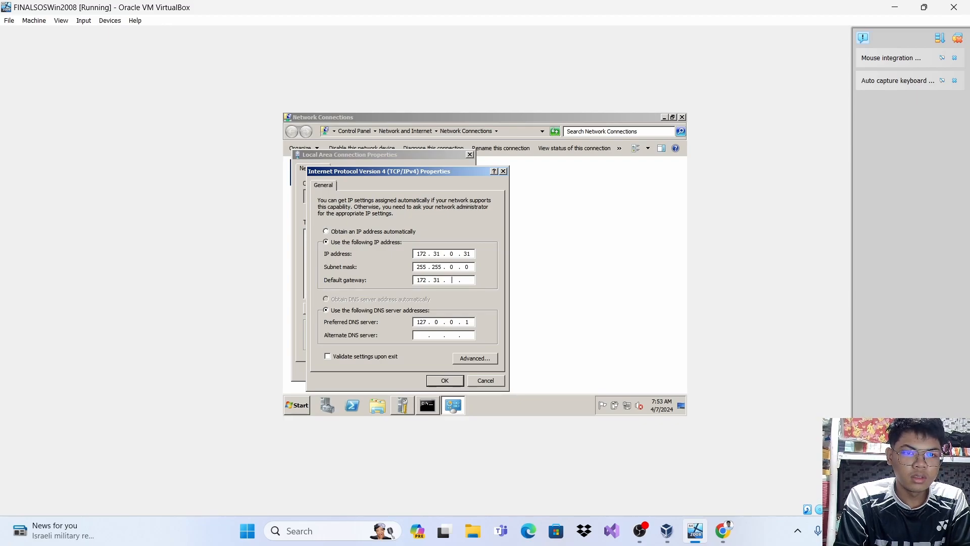
pyautogui.write('. 0 . 1')
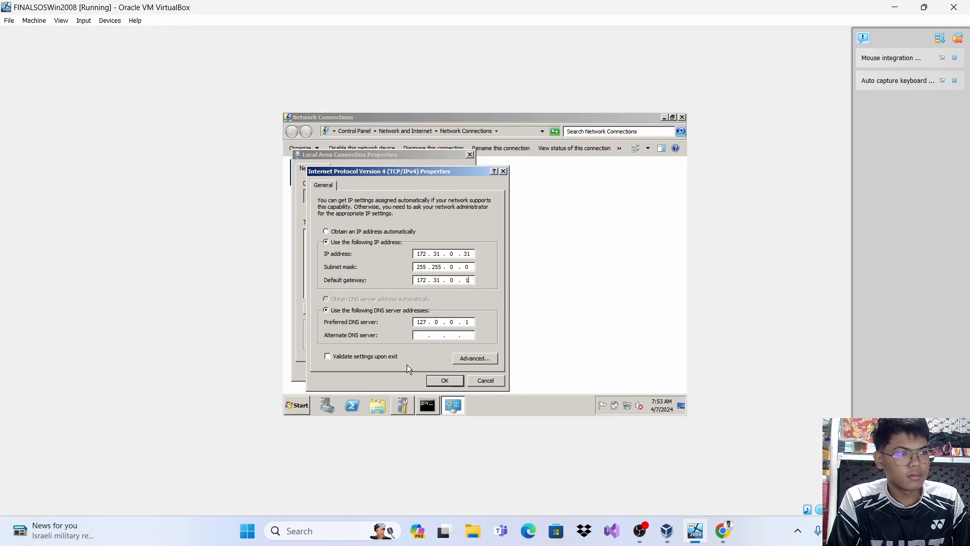
pyautogui.click(442, 382)
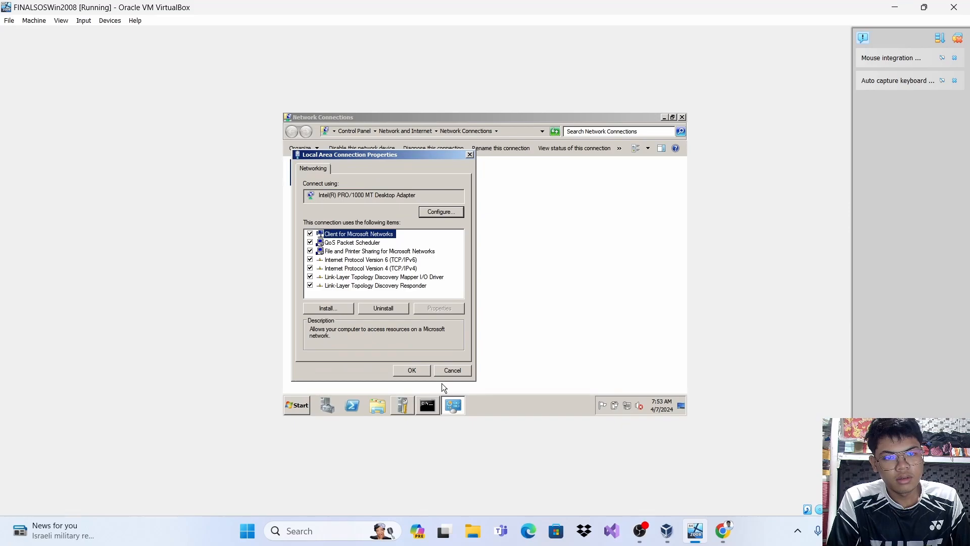
pyautogui.click(417, 371)
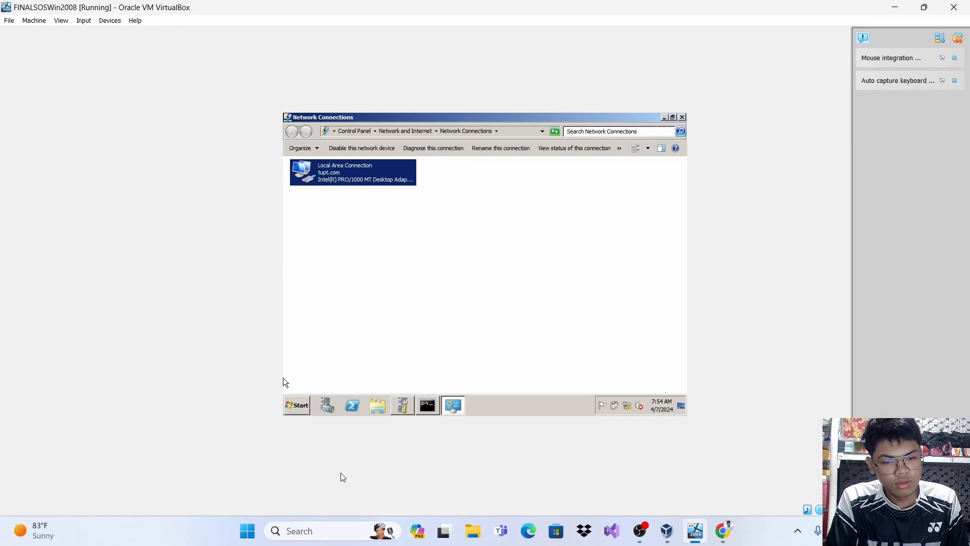
# Open Server Manager and start adding a role under Roles, continuing to the server role selection.
pyautogui.click(326, 409)
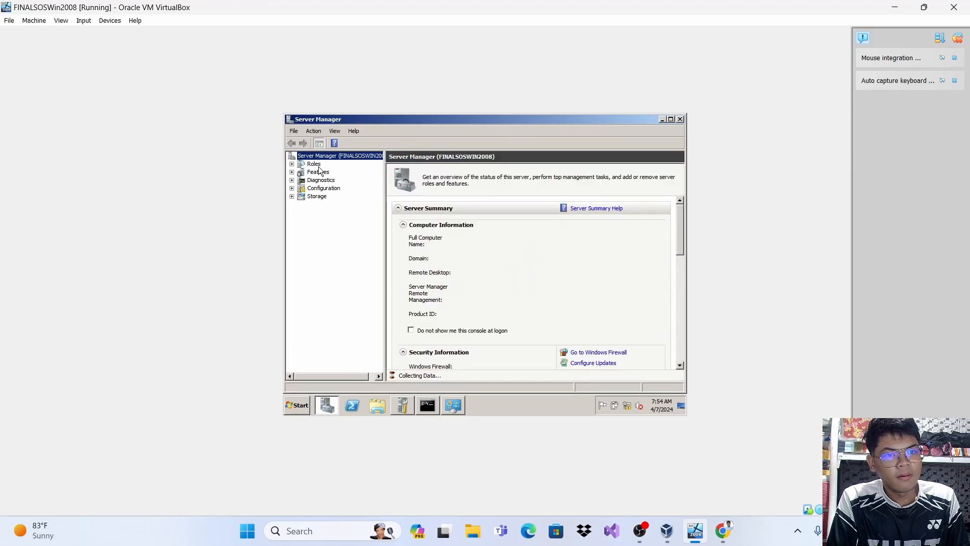
pyautogui.click(313, 164)
pyautogui.click(323, 181)
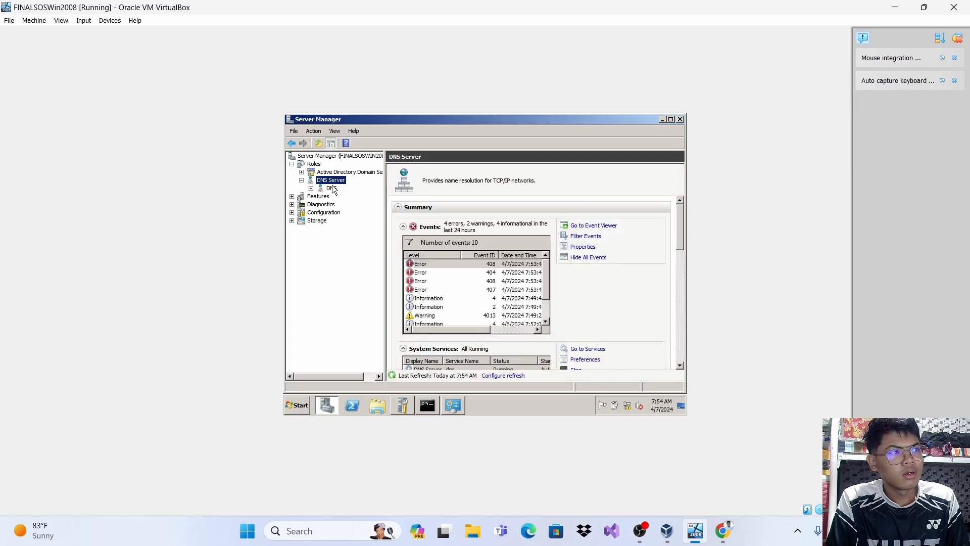
pyautogui.click(313, 165)
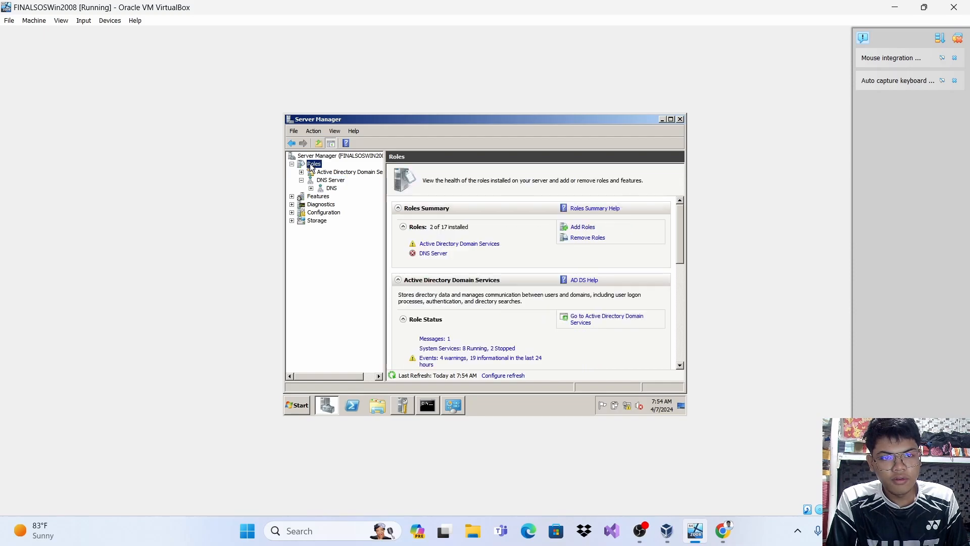
pyautogui.rightClick(313, 165)
pyautogui.click(322, 172)
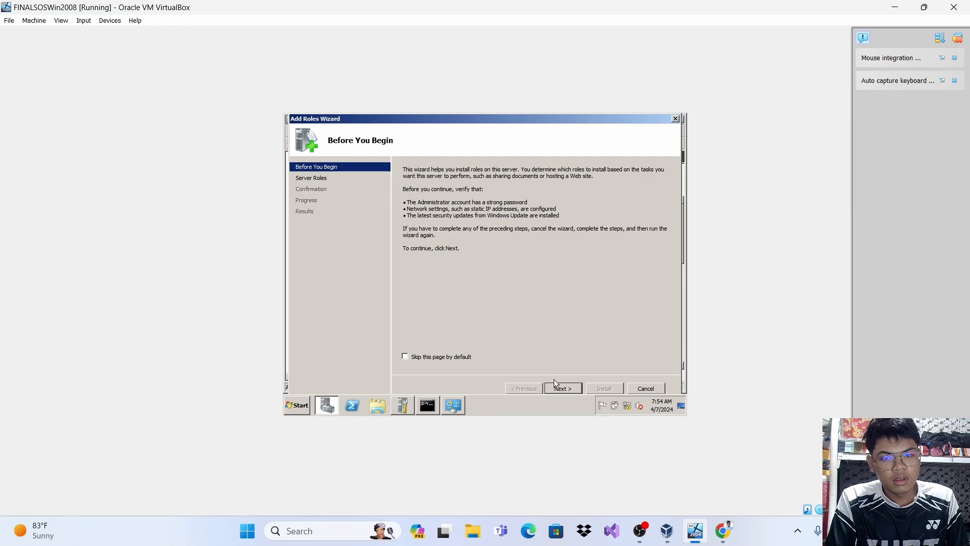
pyautogui.click(569, 401)
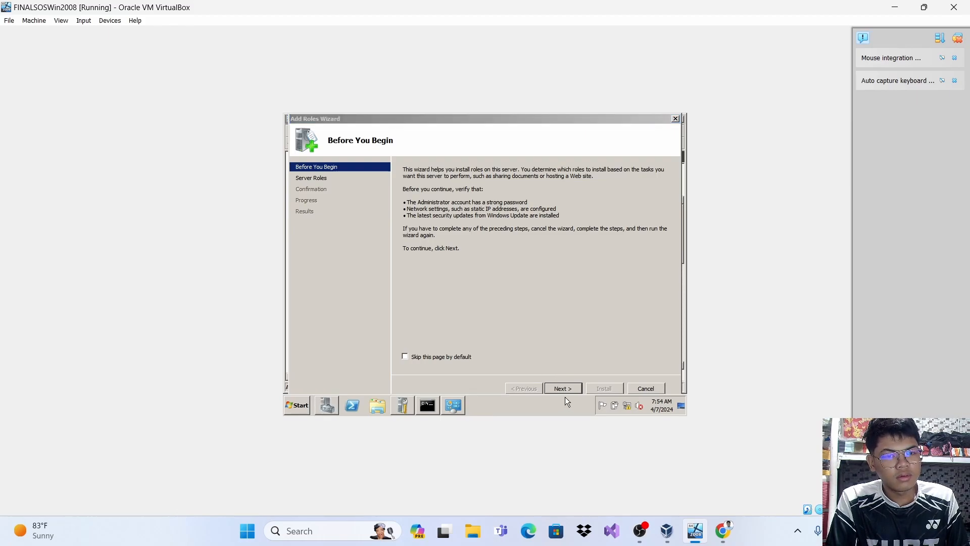
pyautogui.click(557, 389)
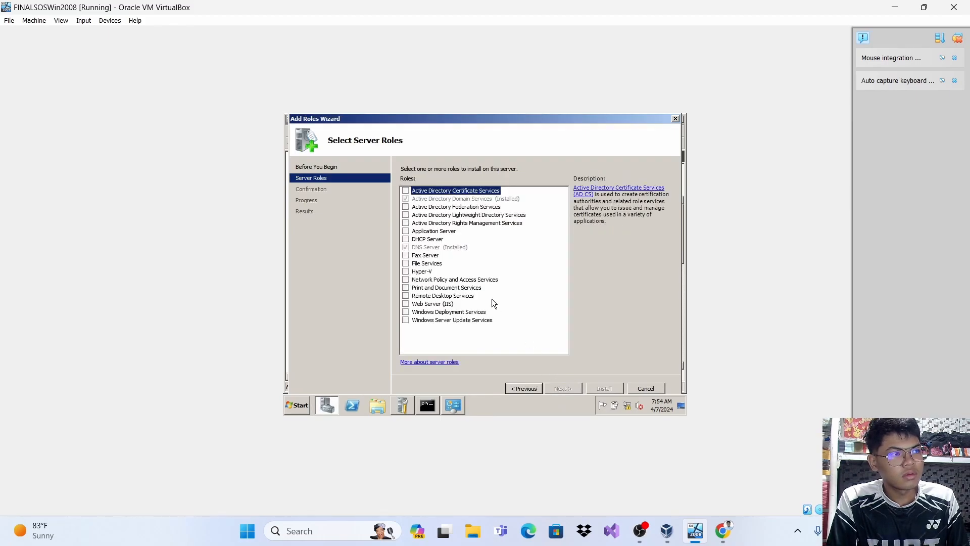
# Select the DHCP Server role for installation and accept 172.31.0.31 as its network connection binding.
pyautogui.click(418, 241)
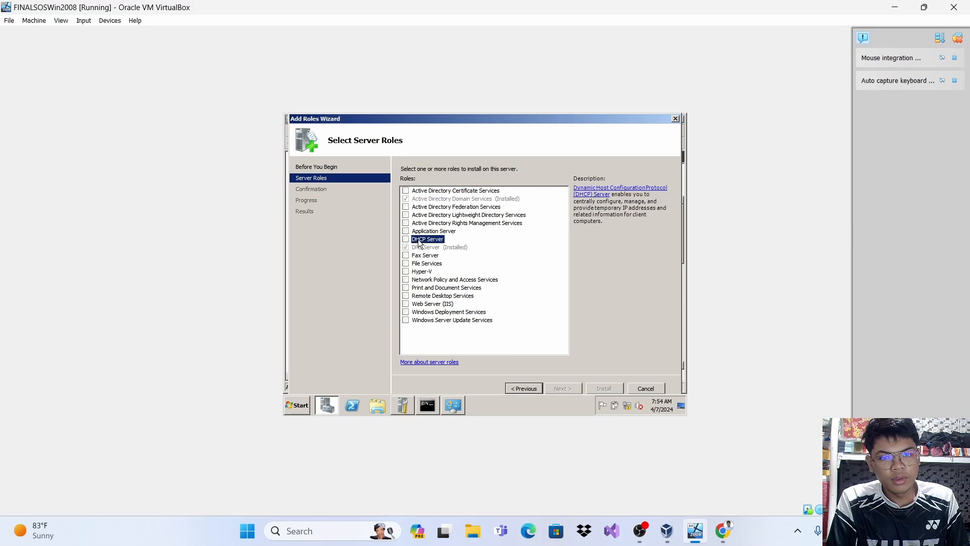
pyautogui.click(406, 239)
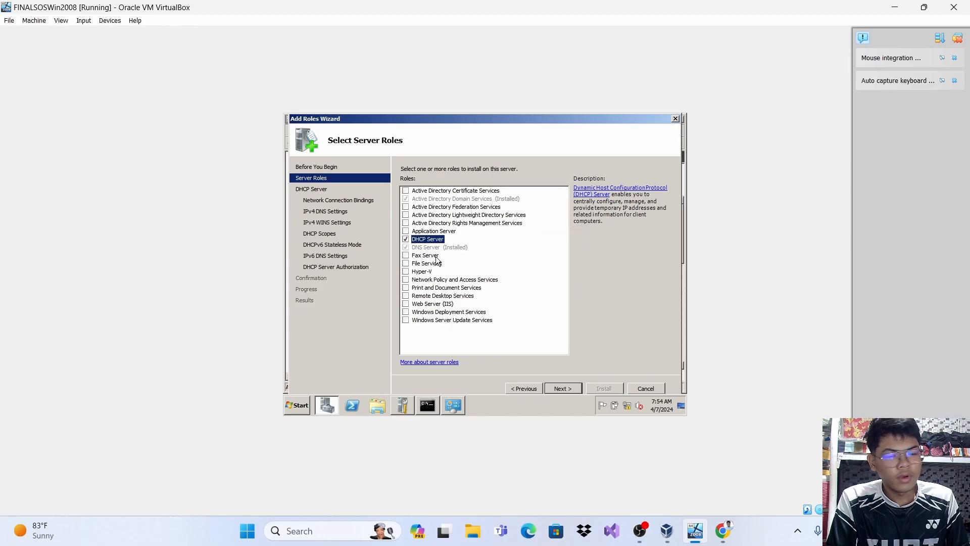
pyautogui.click(572, 390)
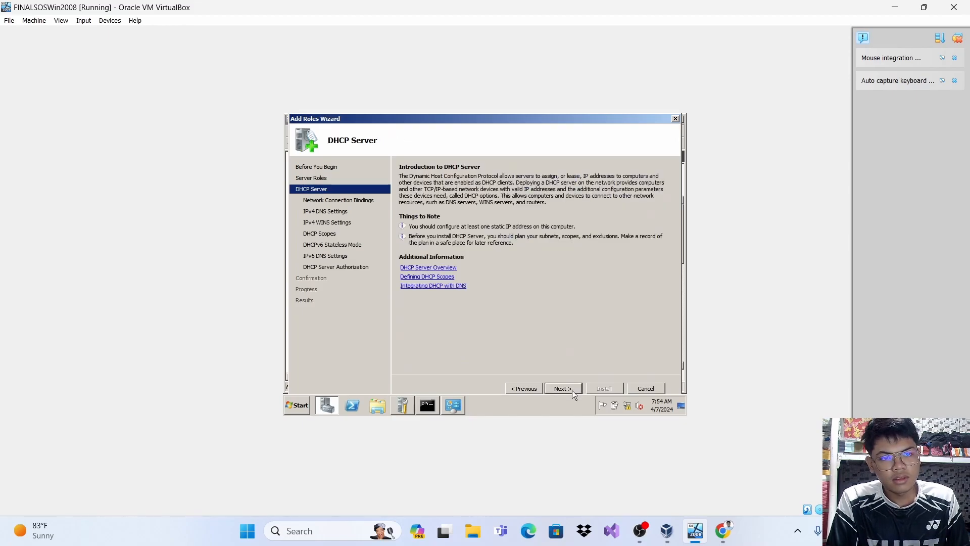
pyautogui.click(572, 391)
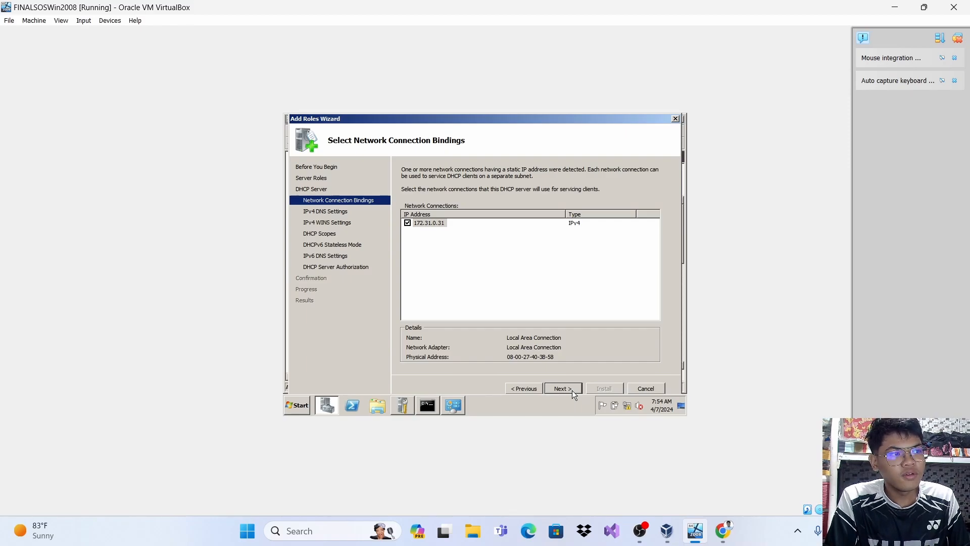
pyautogui.click(572, 390)
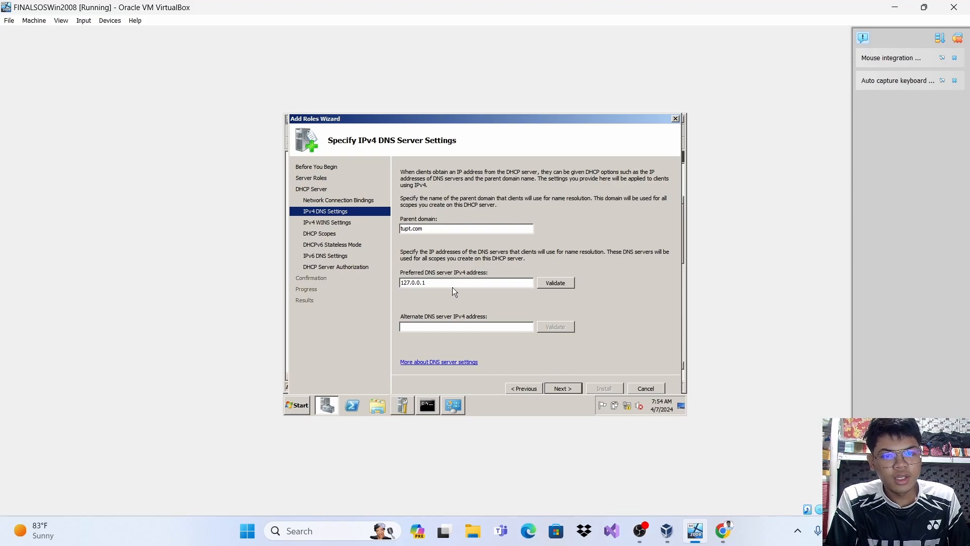
# Set the alternate IPv4 DNS server to 127.0.0.1, validate both DNS server addresses, and accept the IPv4 DNS settings.
pyautogui.moveTo(453, 286); pyautogui.dragTo(371, 281)
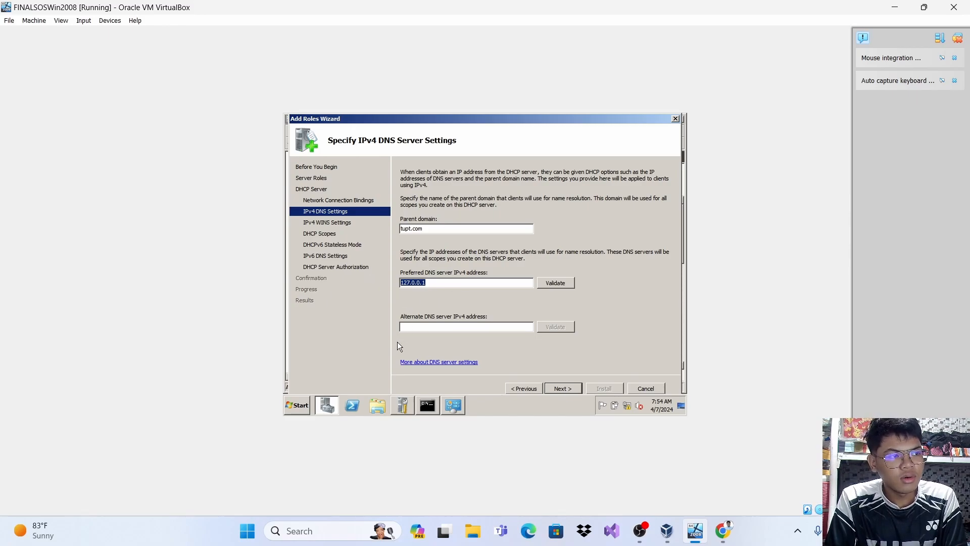
pyautogui.click(427, 326)
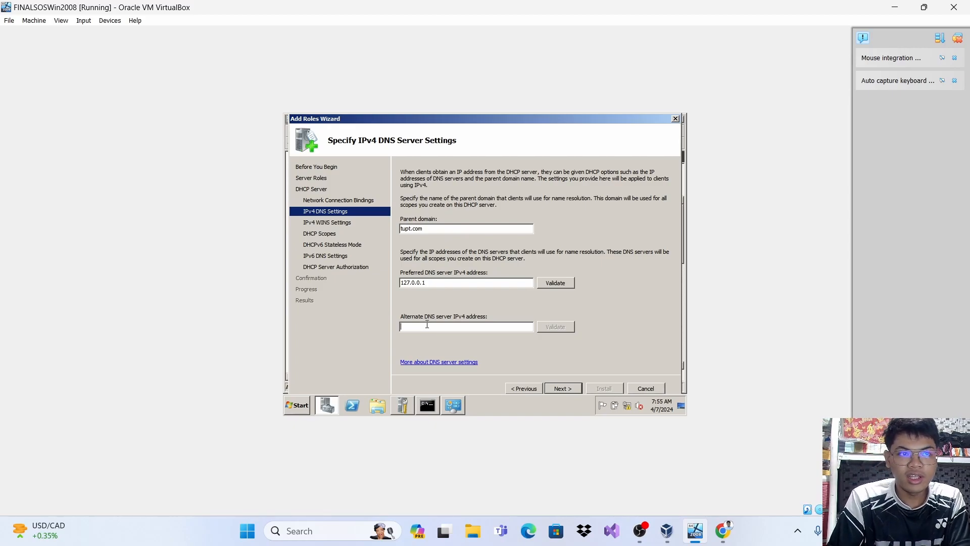
pyautogui.write('127.0.')
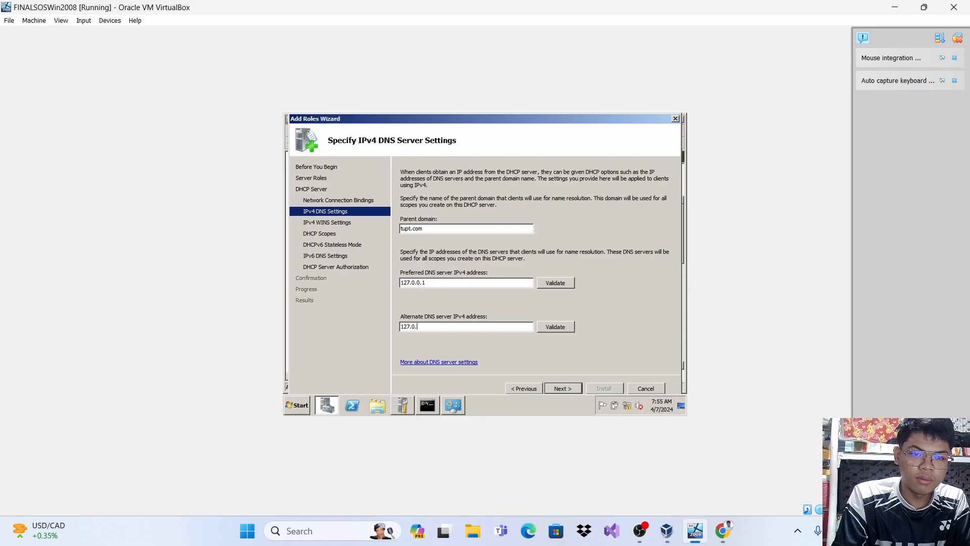
pyautogui.write('0.1')
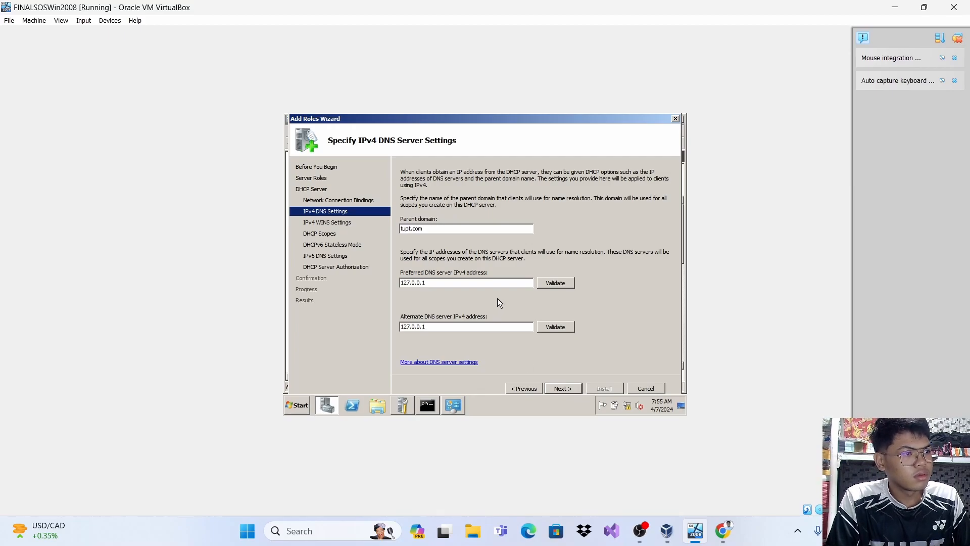
pyautogui.click(550, 282)
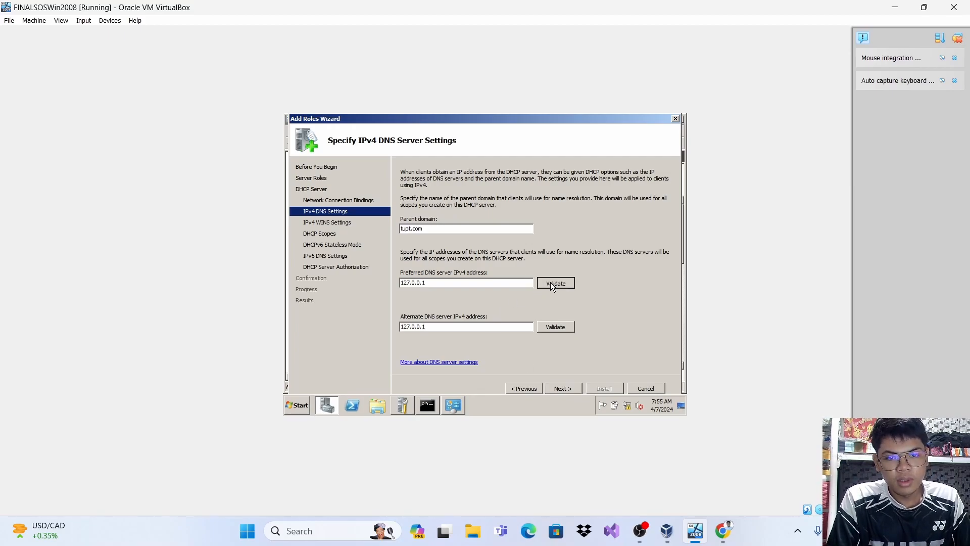
pyautogui.click(550, 326)
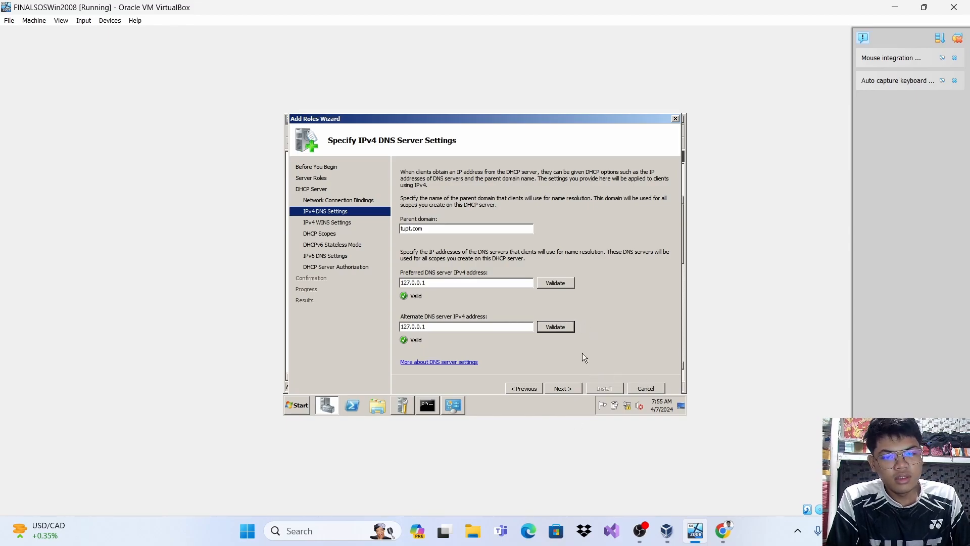
pyautogui.click(575, 389)
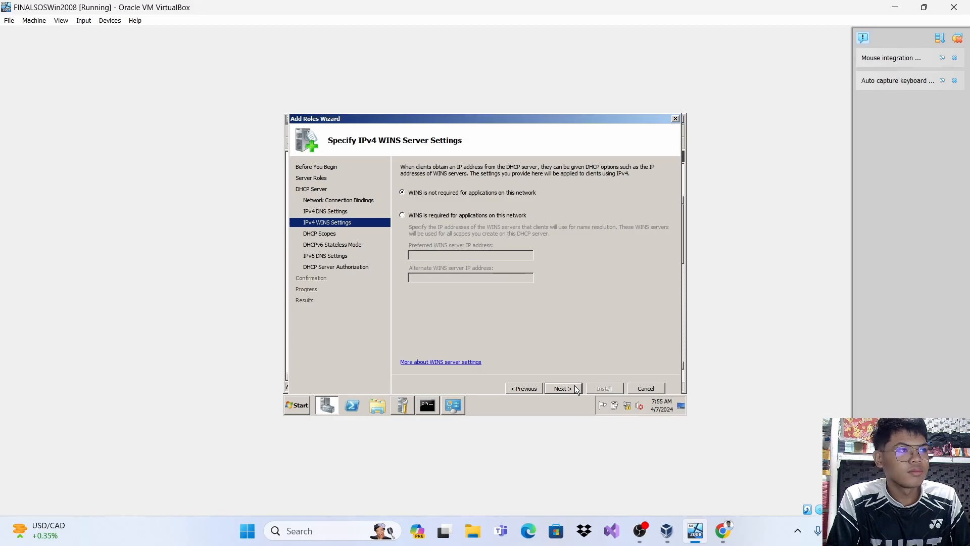
# Keep the defaults for WINS (not required), DHCP scopes (none), DHCPv6 stateless mode (enabled) and IPv6 DNS settings.
pyautogui.click(578, 388)
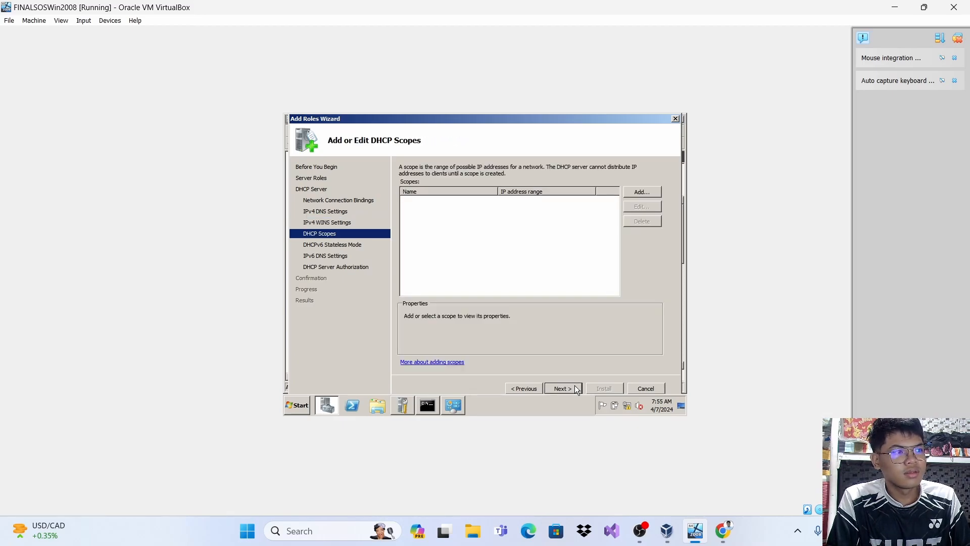
pyautogui.click(578, 388)
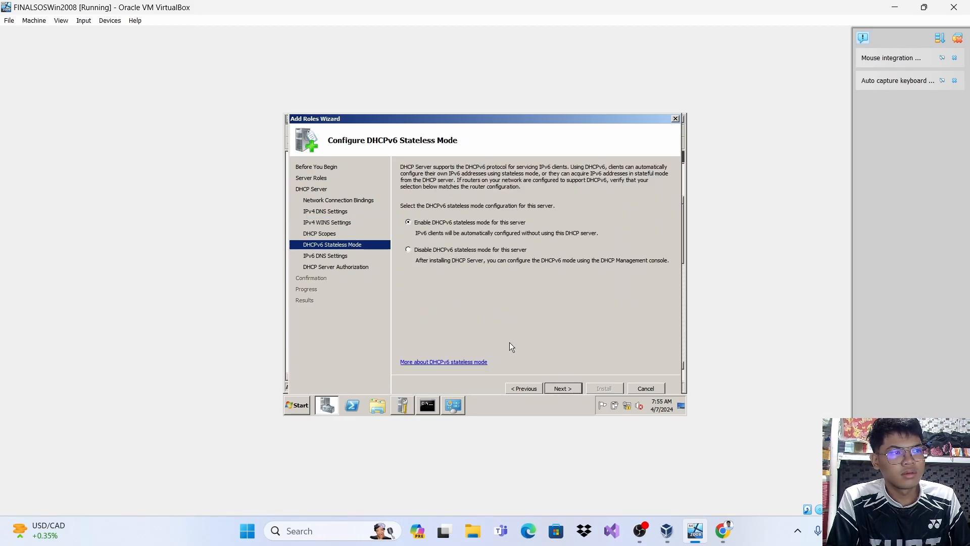
pyautogui.click(563, 388)
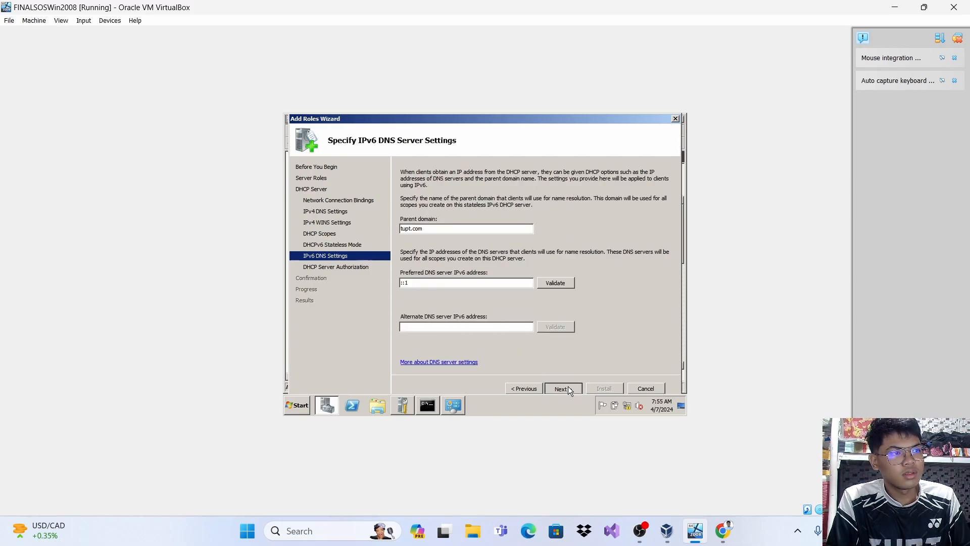
pyautogui.click(568, 386)
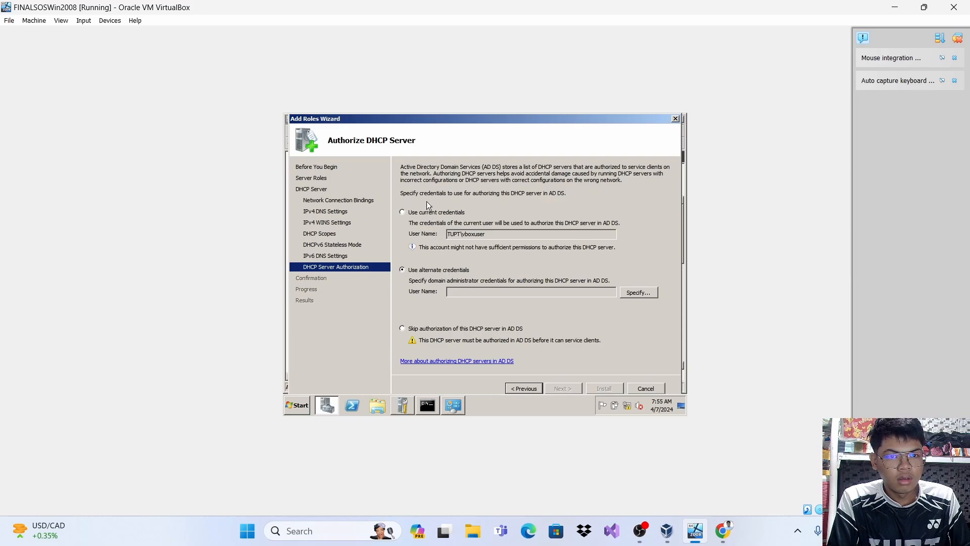
# Authorize the DHCP server with the current credentials, install the role, and close the wizard.
pyautogui.click(403, 213)
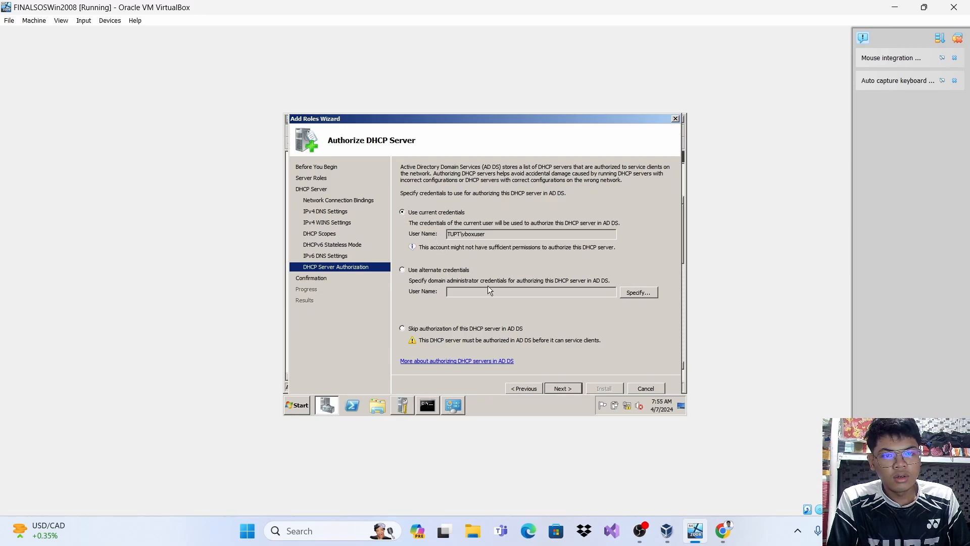
pyautogui.click(564, 389)
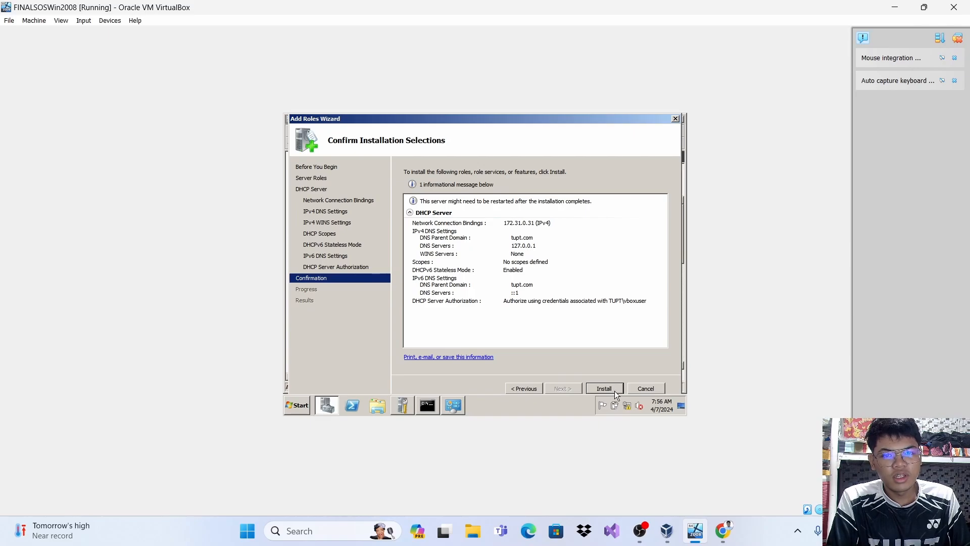
pyautogui.click(591, 384)
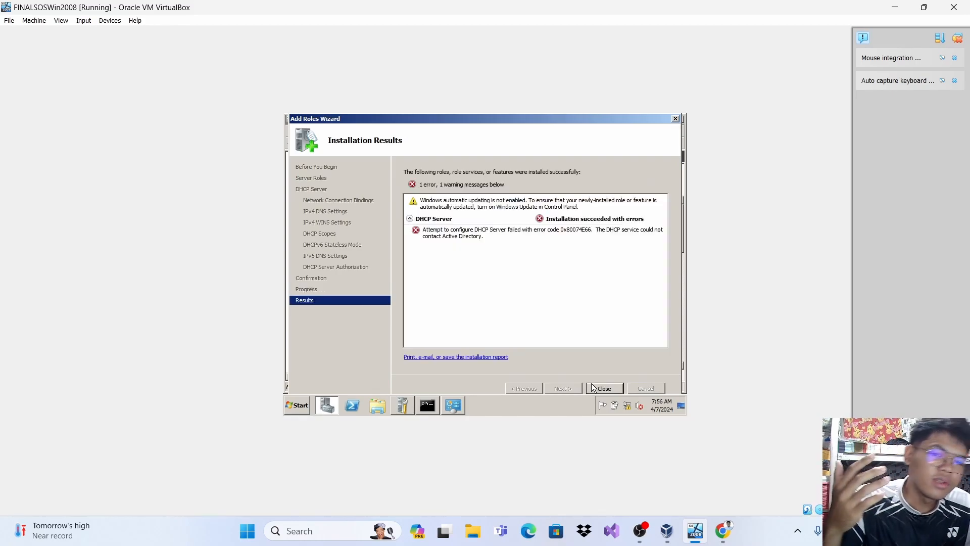
pyautogui.click(602, 388)
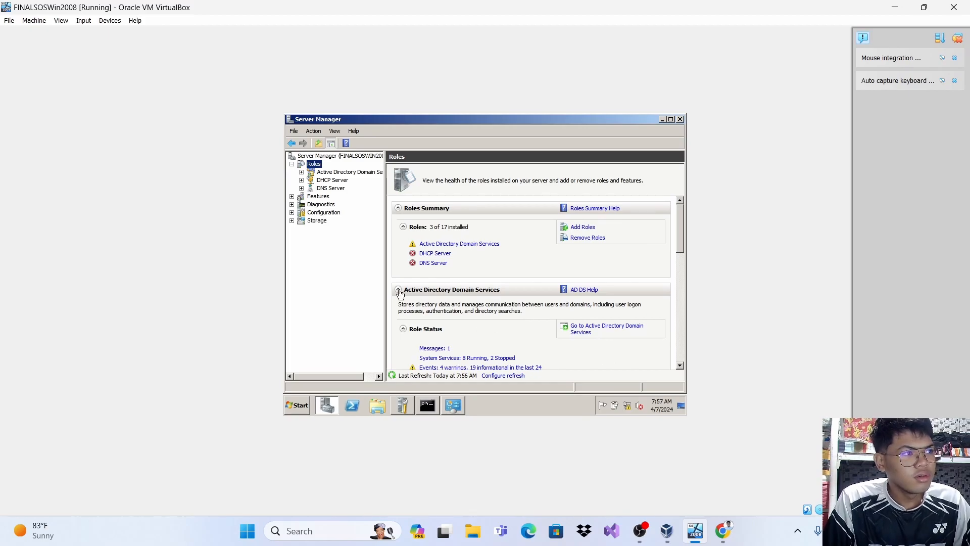
# Open the DHCP management console and expand the finalsoswin2008 server down to its IPv4 node.
pyautogui.click(302, 404)
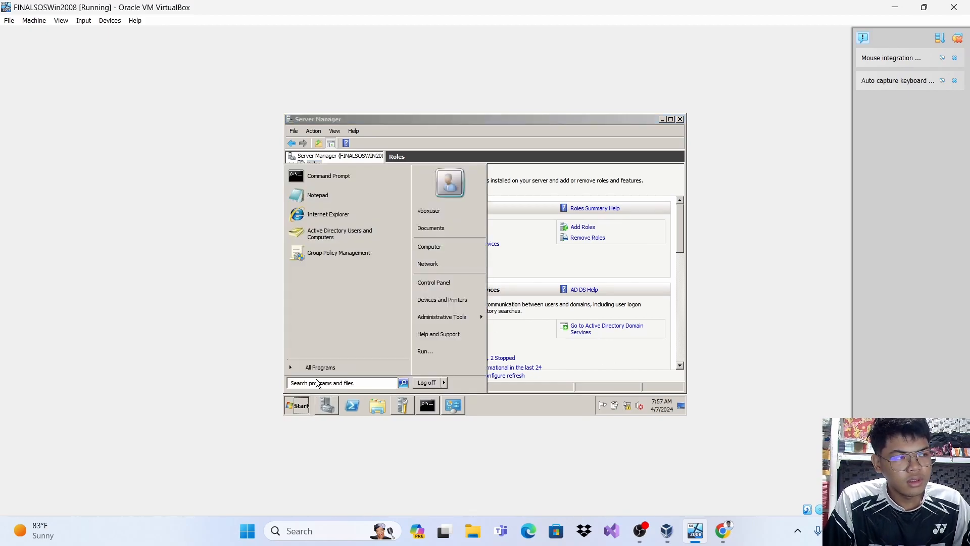
pyautogui.write('dhcp')
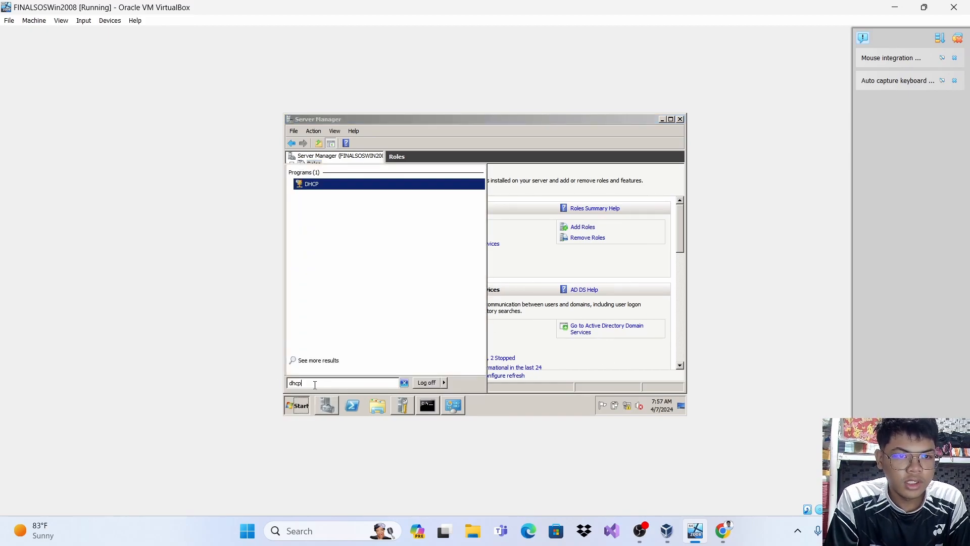
pyautogui.press('Return')
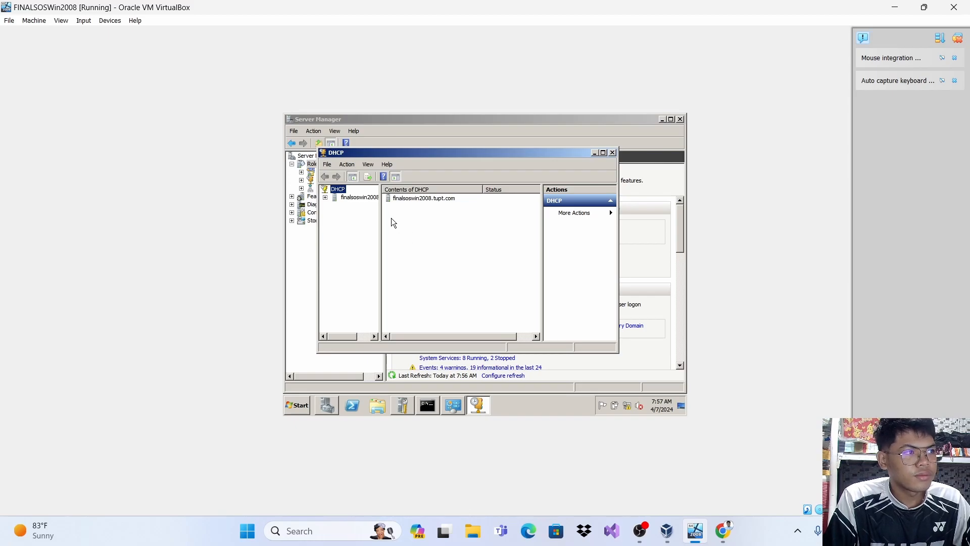
pyautogui.click(356, 196)
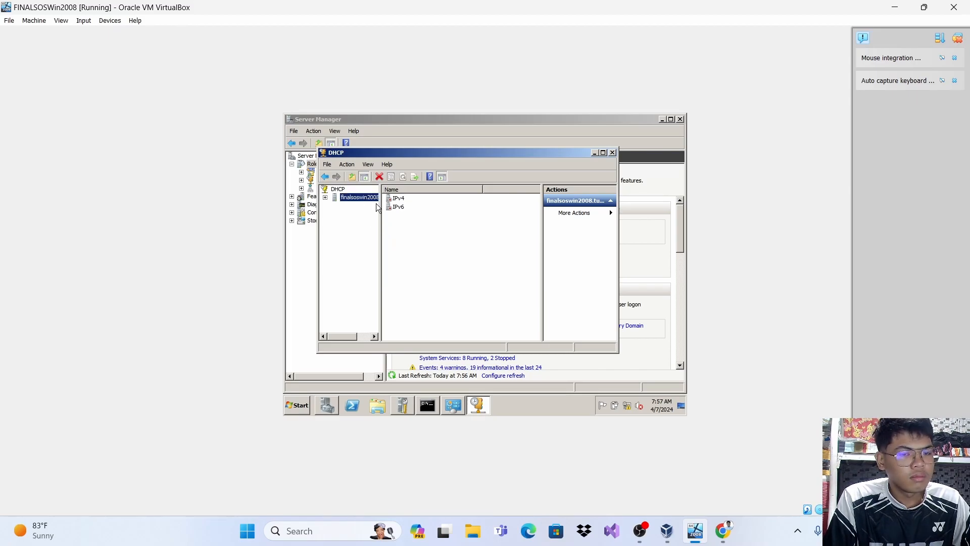
pyautogui.doubleClick(355, 199)
pyautogui.doubleClick(356, 206)
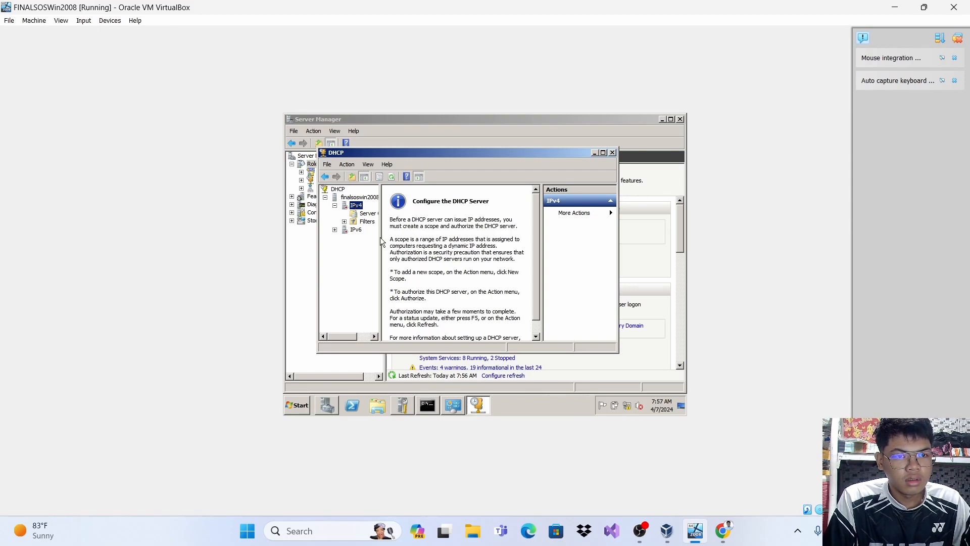
# Start a new scope under IPv4 and name it "DHCP BSIT Server".
pyautogui.rightClick(354, 204)
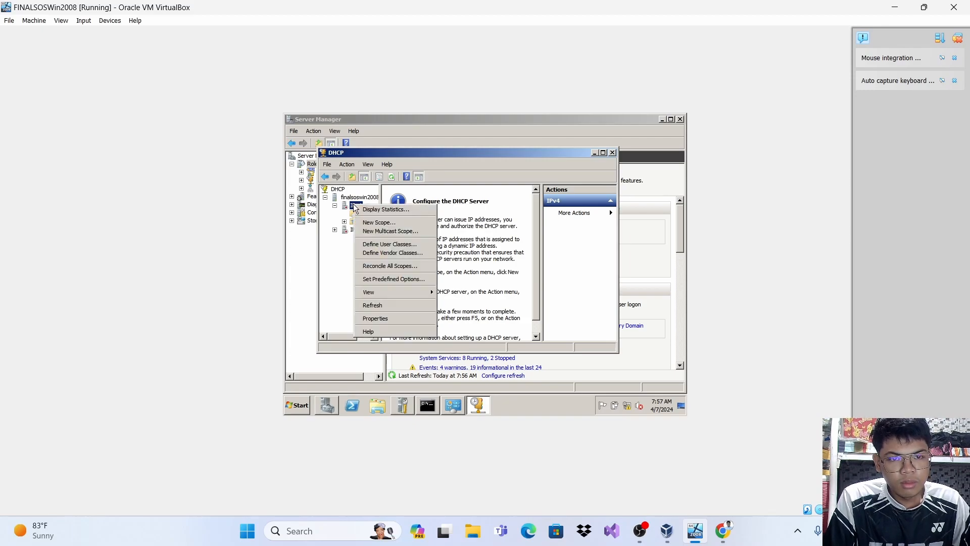
pyautogui.click(373, 223)
pyautogui.click(534, 344)
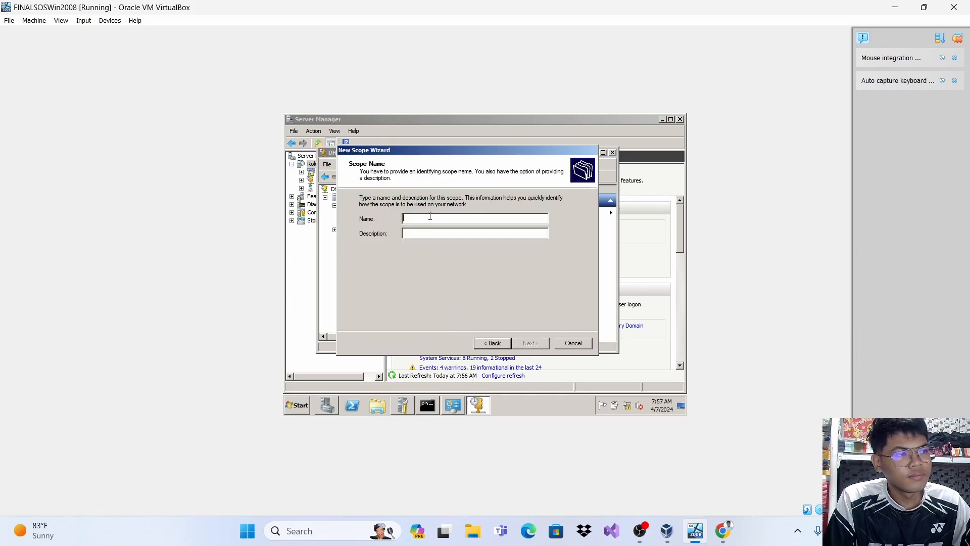
pyautogui.write('dh')
pyautogui.press('BackSpace')
pyautogui.press('BackSpace')
pyautogui.write('DHCP ')
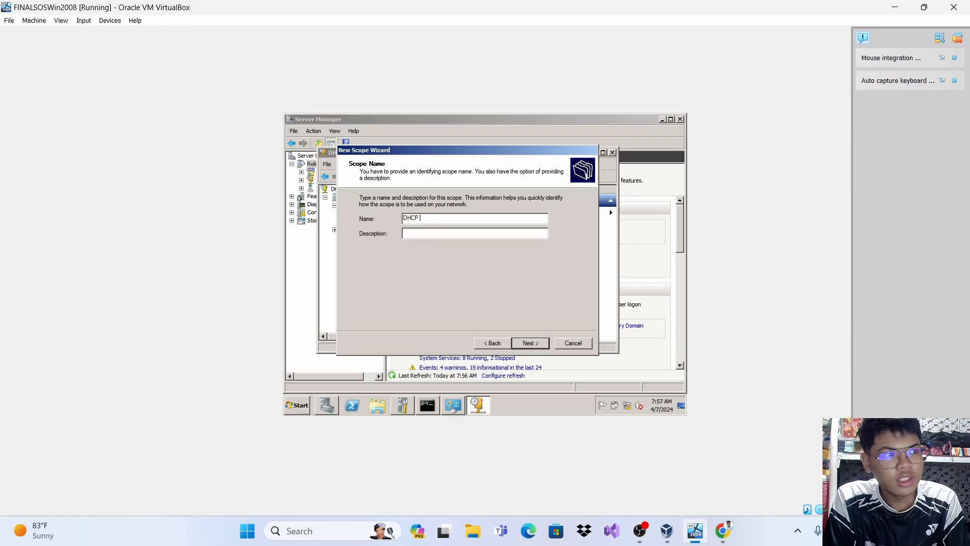
pyautogui.write('Bsit')
pyautogui.write('SIT')
pyautogui.write(' Server')
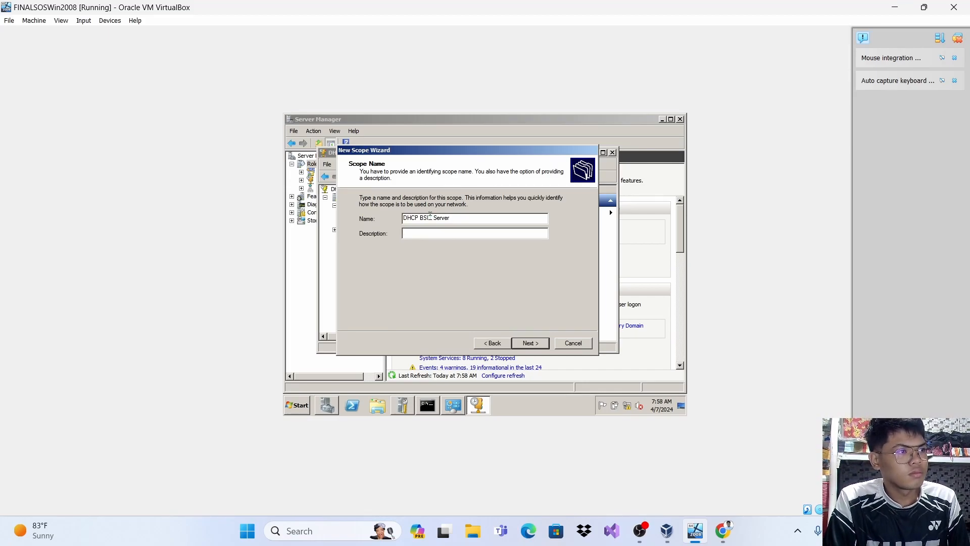
# Set the scope's address range from 172.31.0.1 to 172.31.0.254, keeping the automatically filled subnet mask.
pyautogui.click(526, 343)
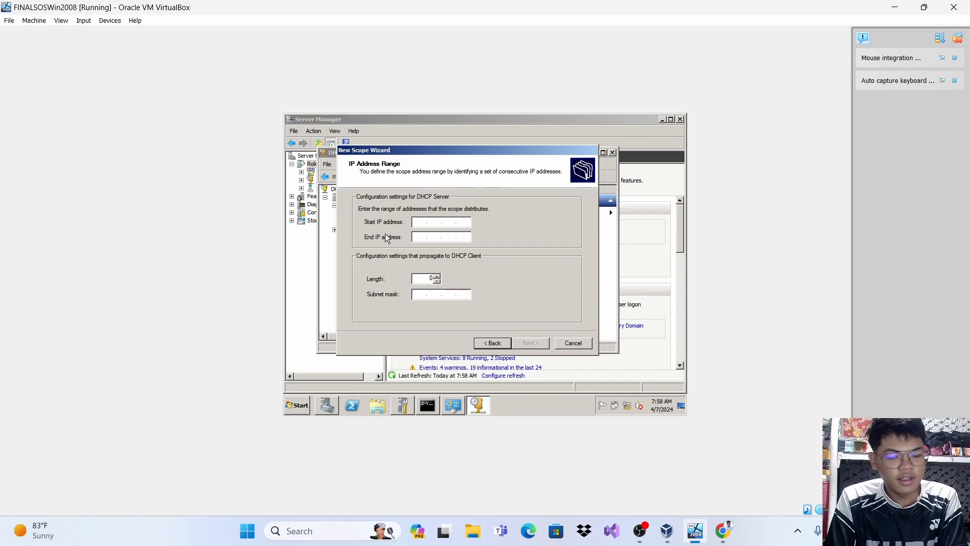
pyautogui.write('172.31.0.1')
pyautogui.press('Tab')
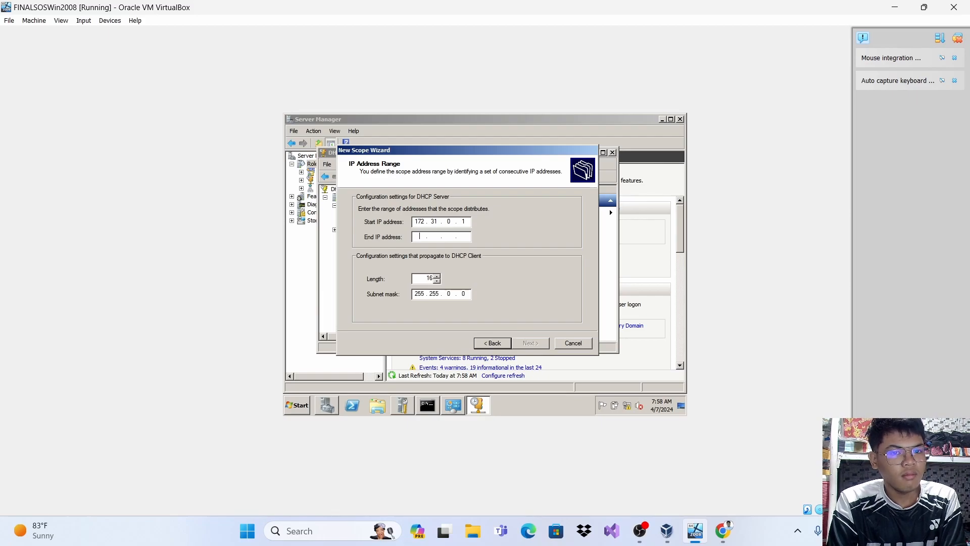
pyautogui.write('172.1')
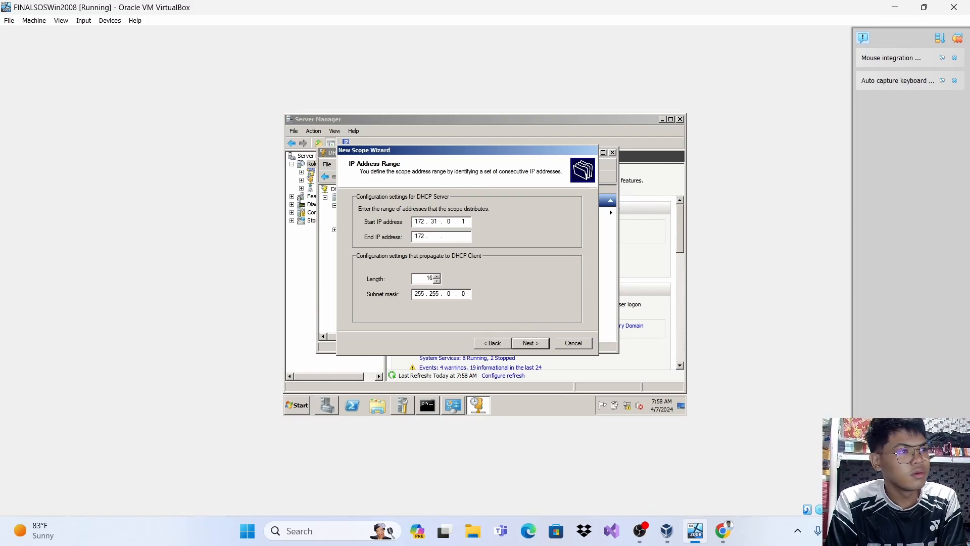
pyautogui.write('31')
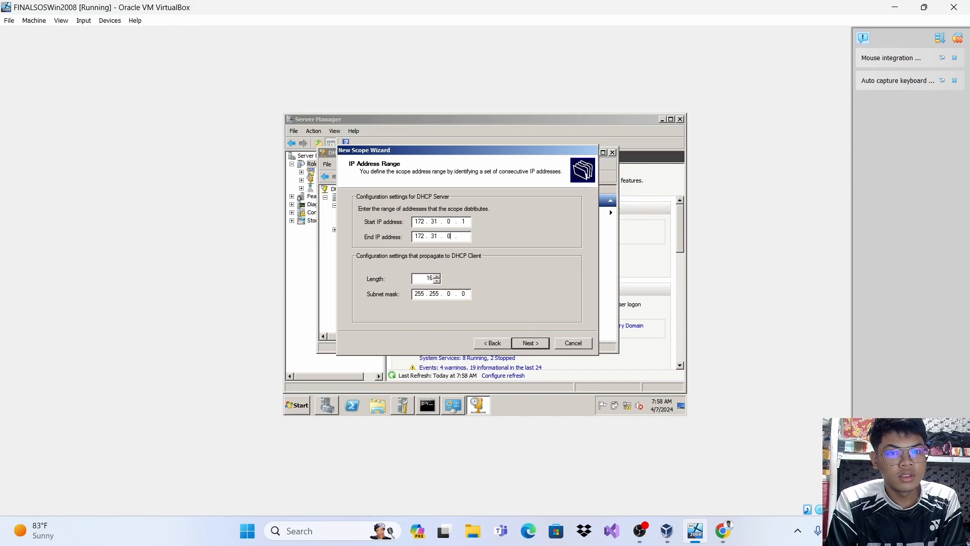
pyautogui.write('0.254')
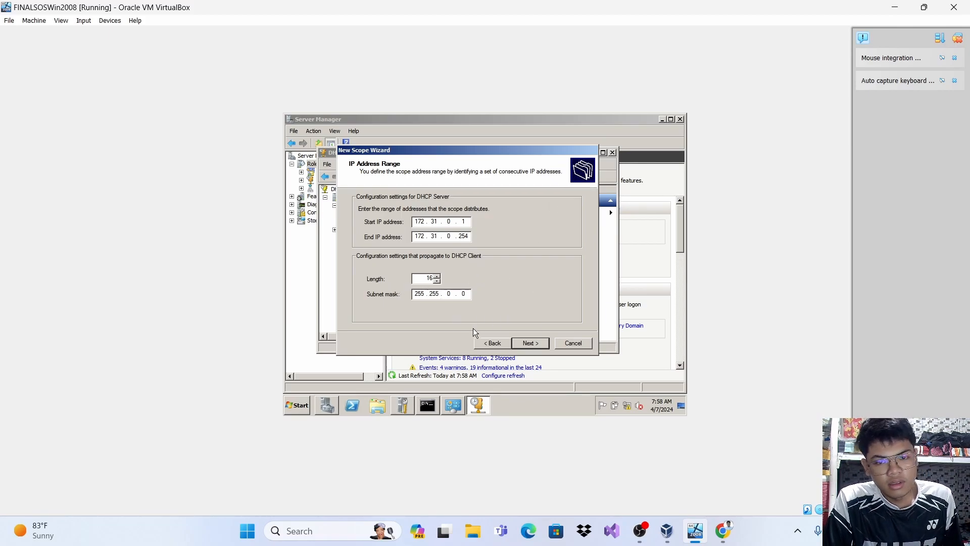
pyautogui.click(539, 342)
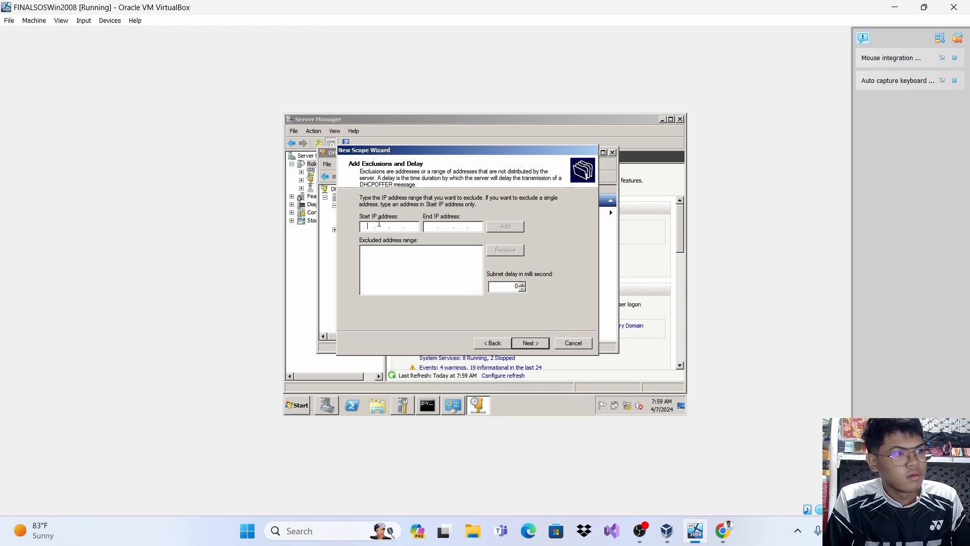
# Exclude the address range 172.31.0.1 to 172.31.0.31 from distribution.
pyautogui.write('172')
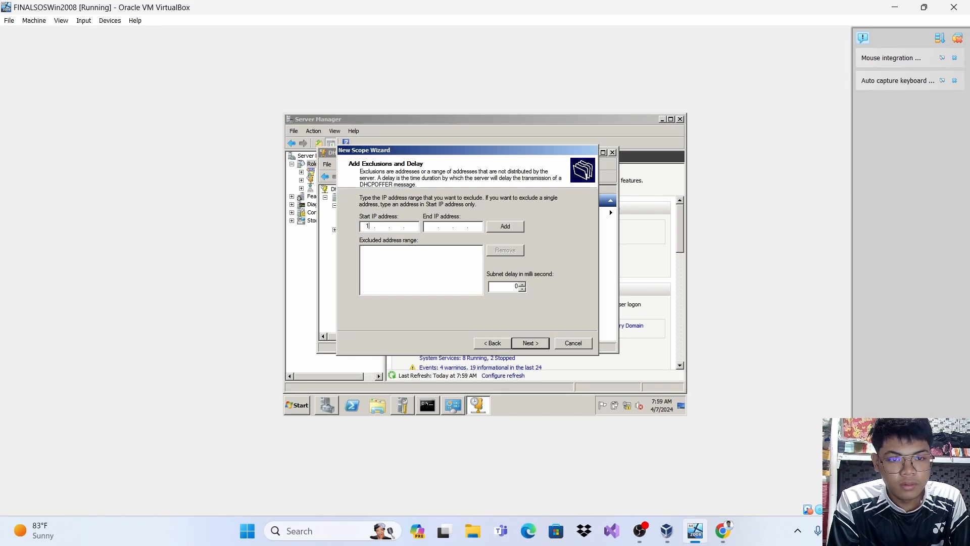
pyautogui.write('31')
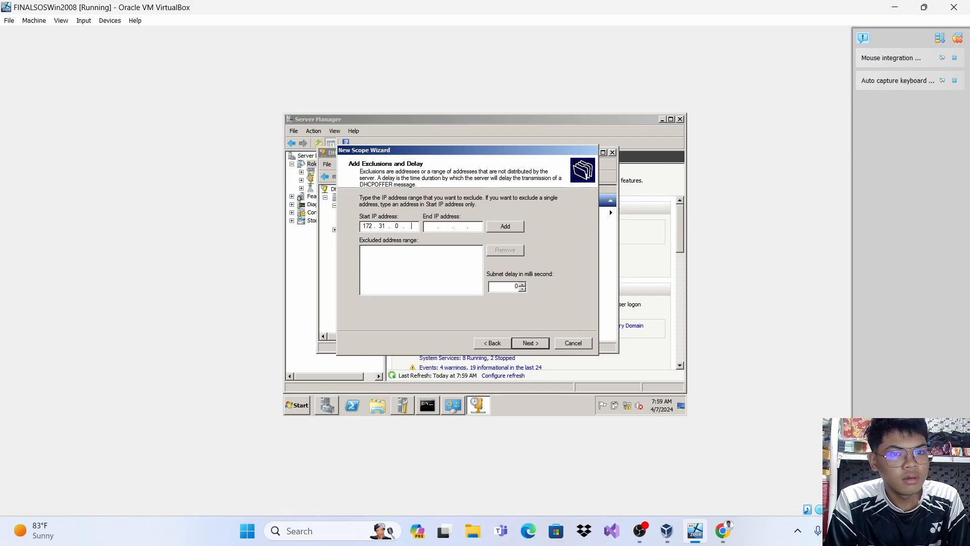
pyautogui.write('1720')
pyautogui.press('BackSpace')
pyautogui.write('31')
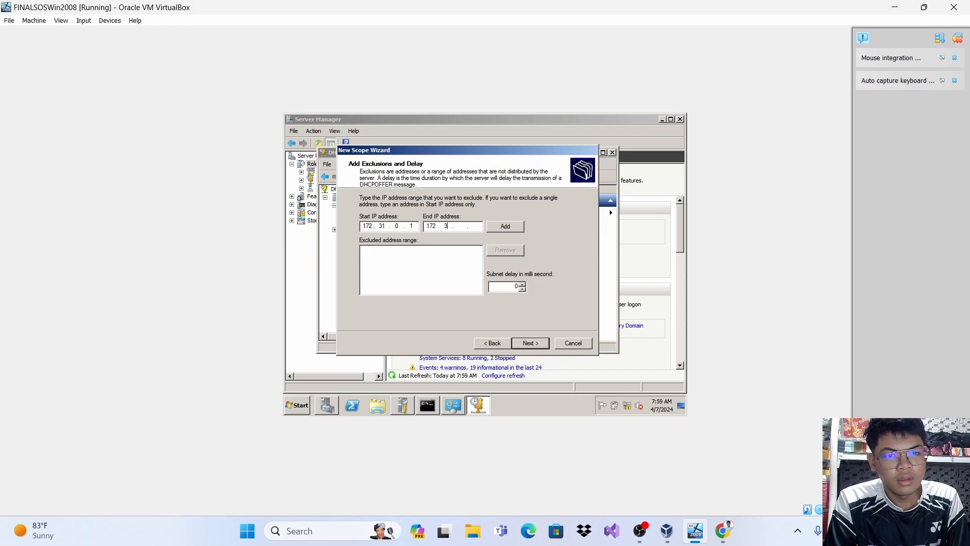
pyautogui.write('.0.31')
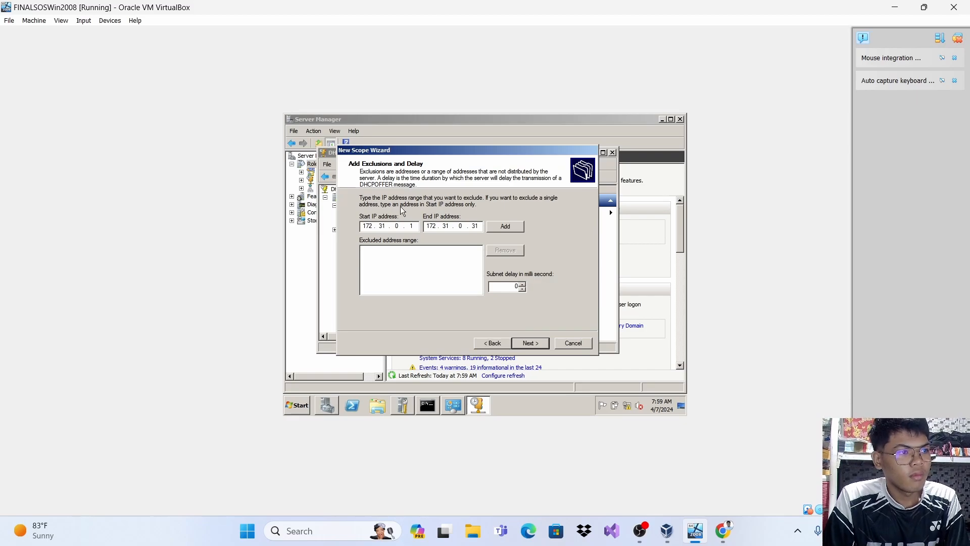
pyautogui.click(504, 222)
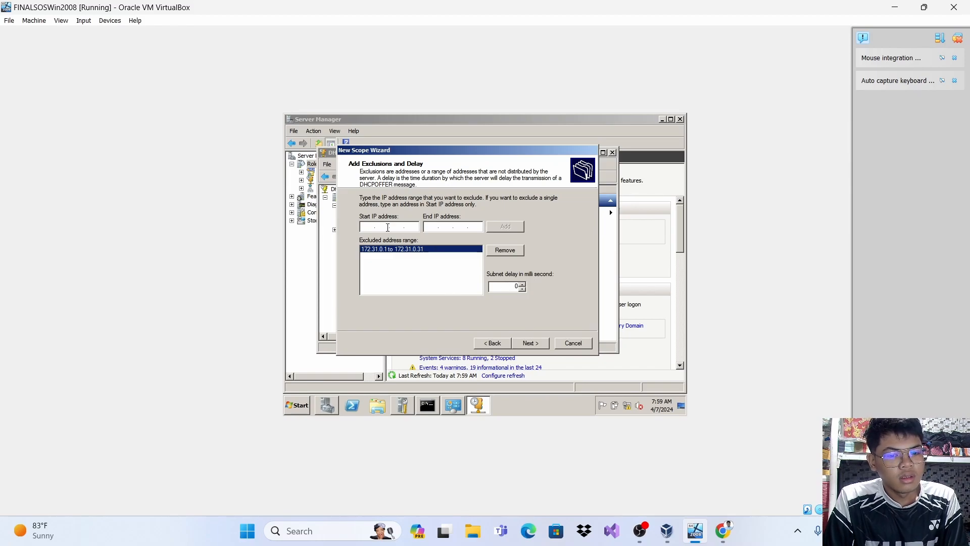
# Add a second exclusion range from 172.31.0.224 to 172.31.0.254 and accept the exclusions.
pyautogui.write('172 . ')
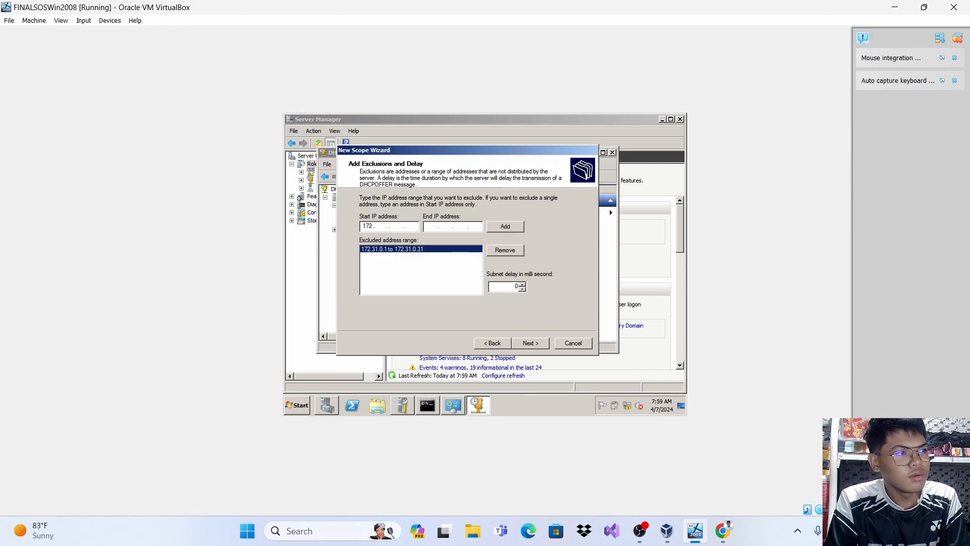
pyautogui.write('31 . 0 . 224')
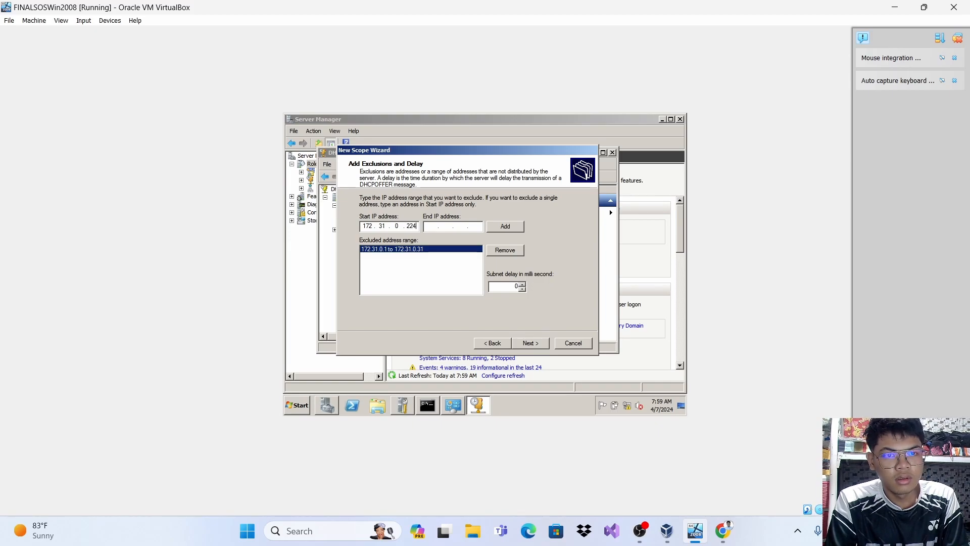
pyautogui.press('Tab')
pyautogui.write('17')
pyautogui.press('BackSpace')
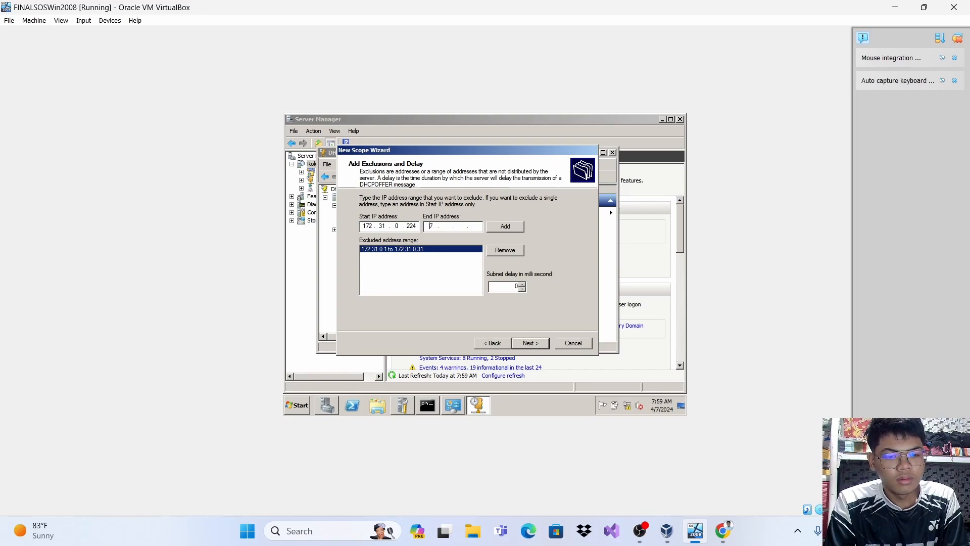
pyautogui.press('BackSpace')
pyautogui.write('172.')
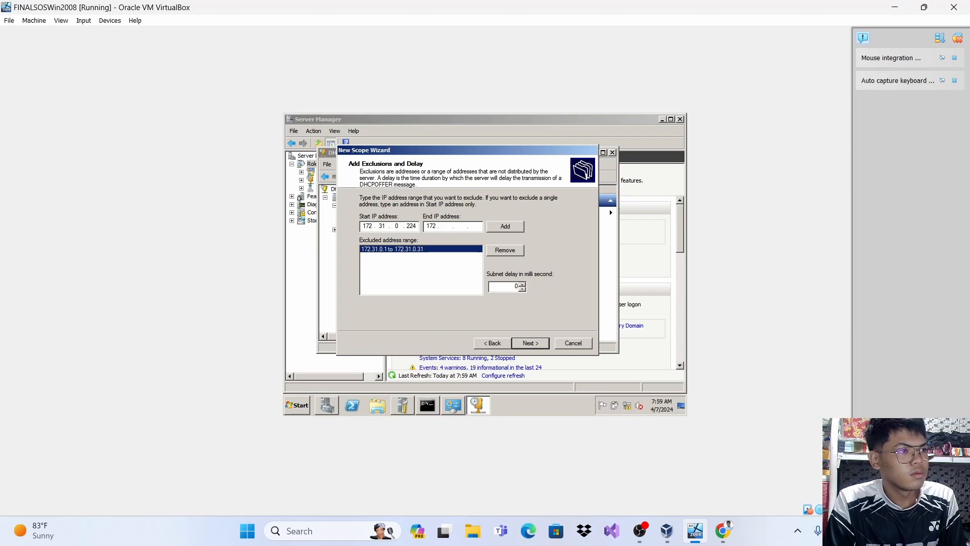
pyautogui.write('31')
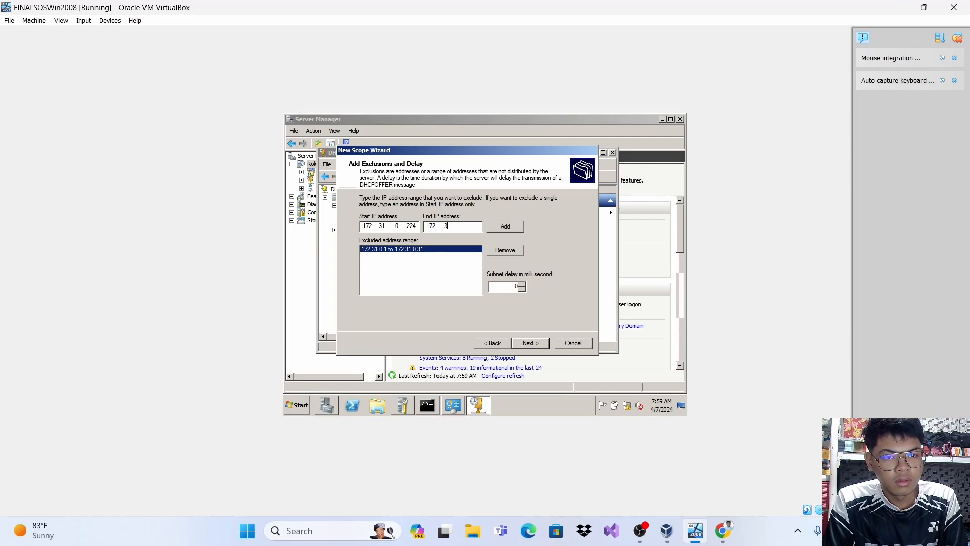
pyautogui.write('.')
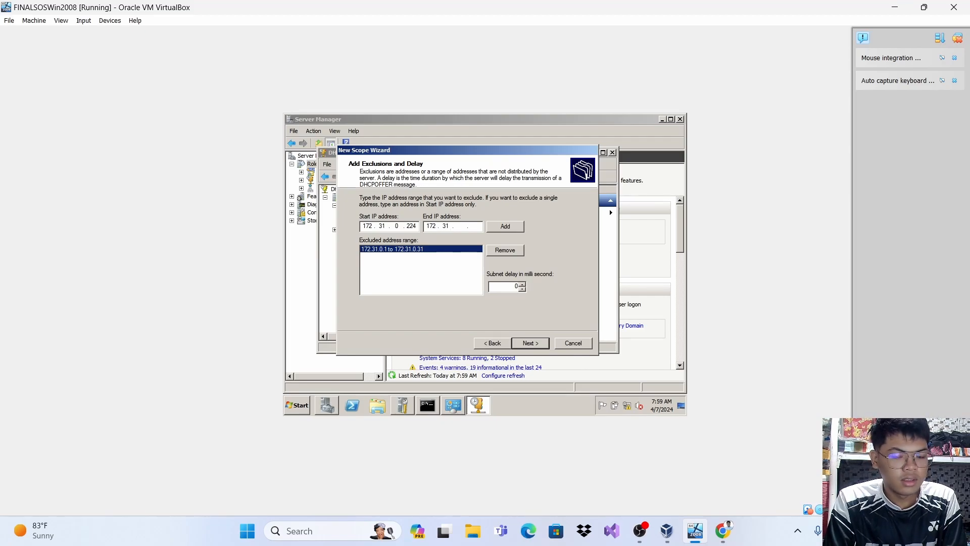
pyautogui.write('0.254')
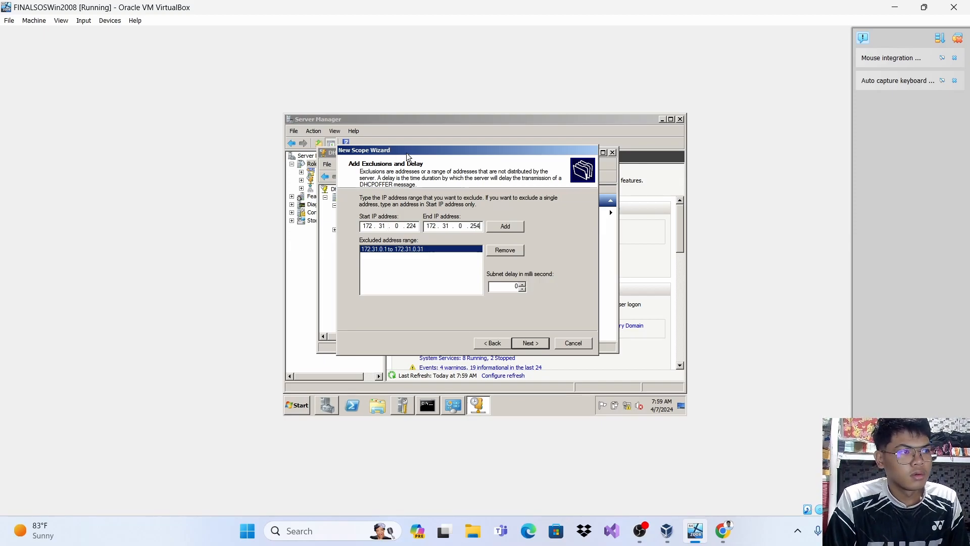
pyautogui.click(517, 229)
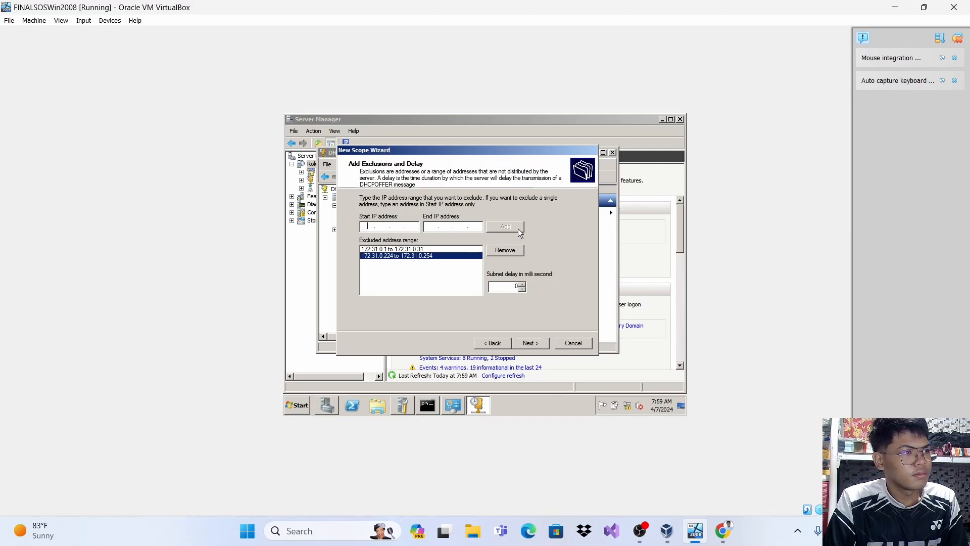
pyautogui.click(530, 342)
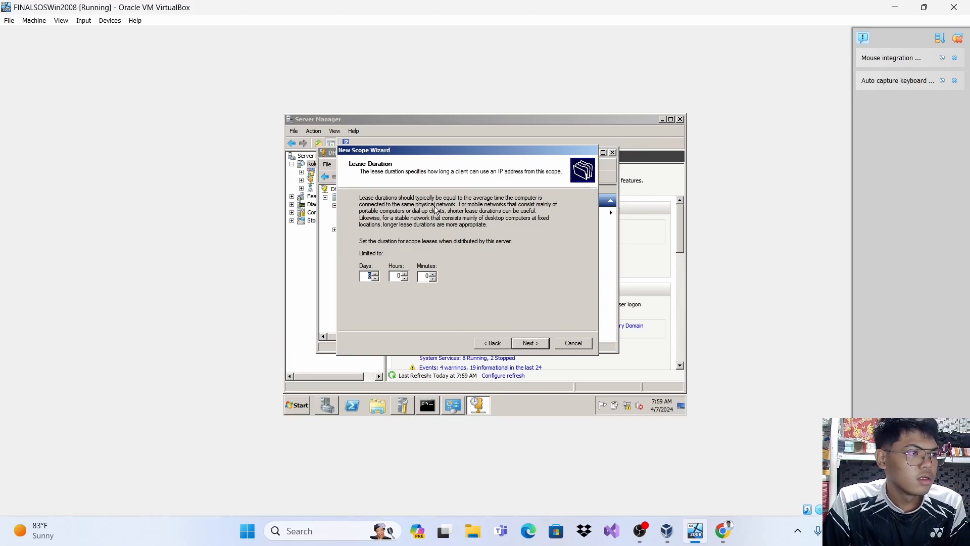
# Limit the scope's lease duration to 0 days and 8 hours.
pyautogui.click(375, 279)
pyautogui.click(375, 279)
pyautogui.click(375, 279)
pyautogui.click(375, 279)
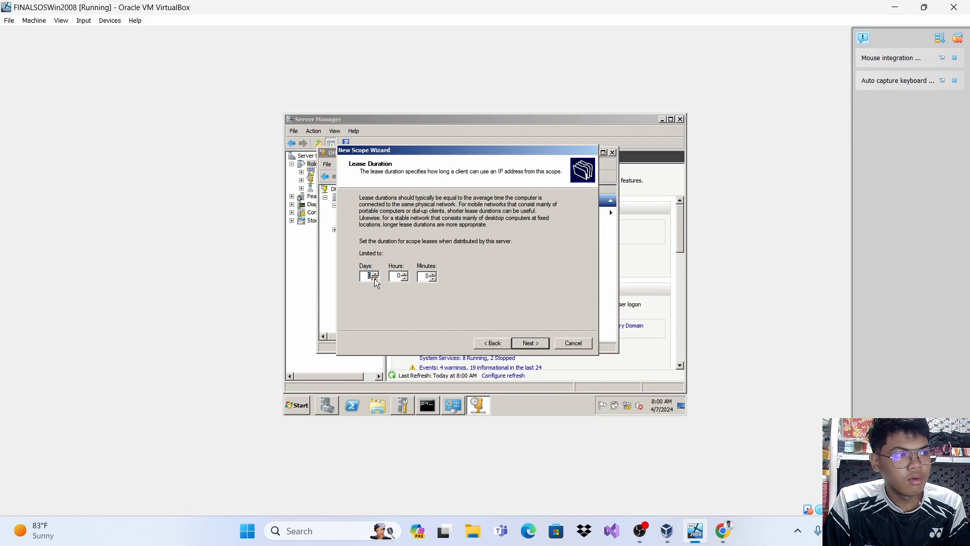
pyautogui.click(399, 276)
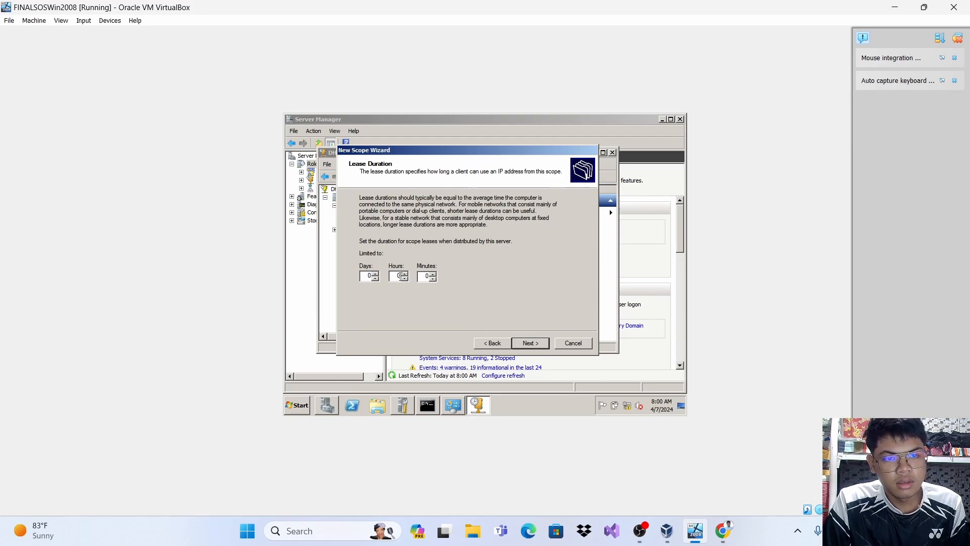
pyautogui.write('8')
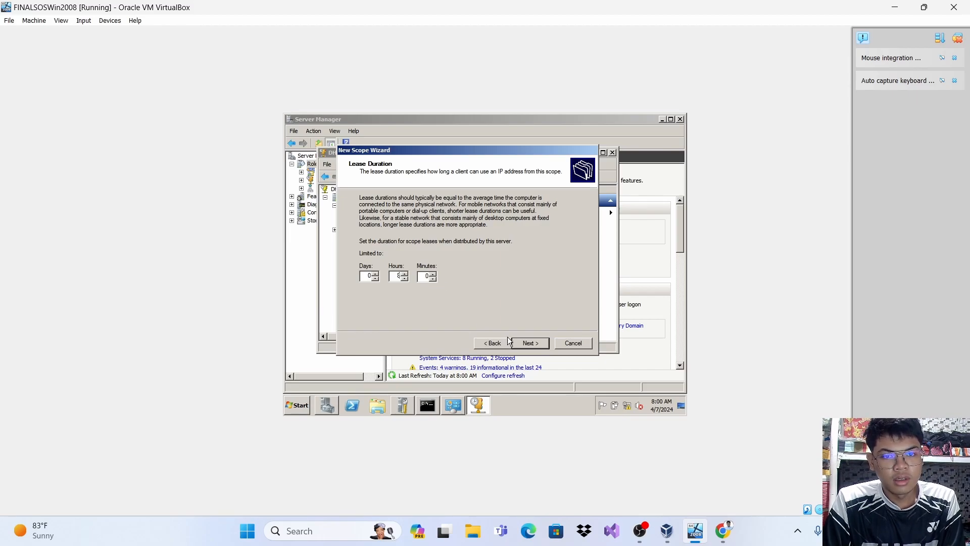
pyautogui.click(532, 348)
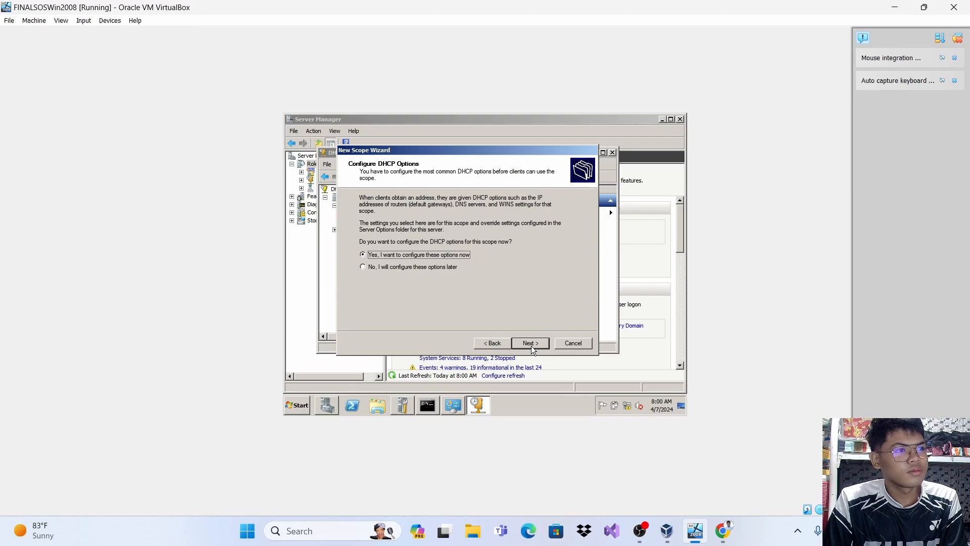
# Choose to configure the DHCP options now, check the assignment's router requirement in Chrome, and add 172.31.0.1 as the default gateway.
pyautogui.click(533, 347)
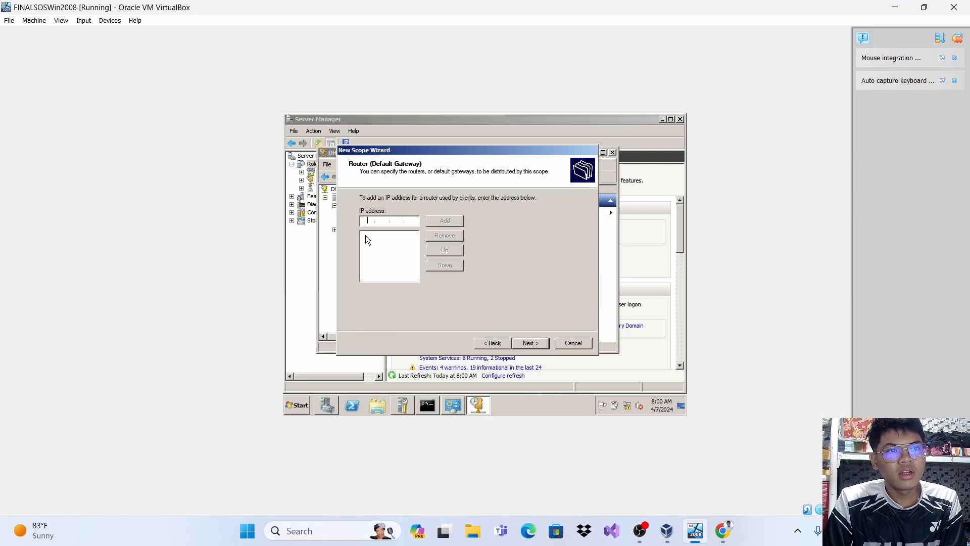
pyautogui.click(724, 532)
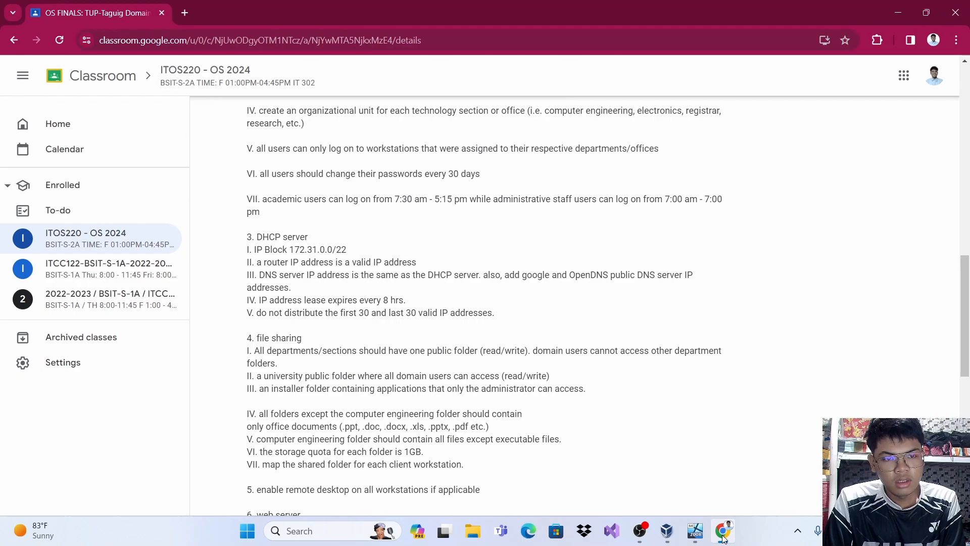
pyautogui.click(724, 536)
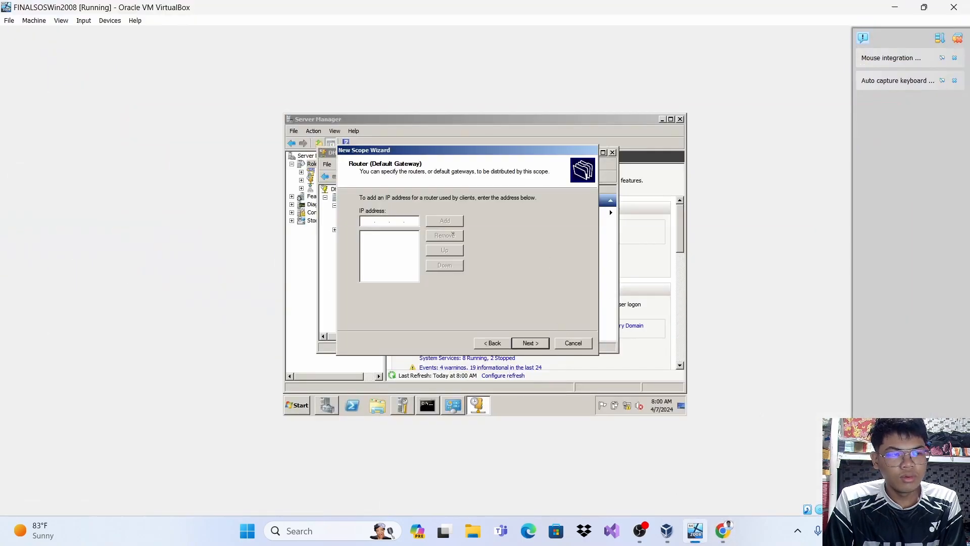
pyautogui.write('172 . 31 . 0 . 1')
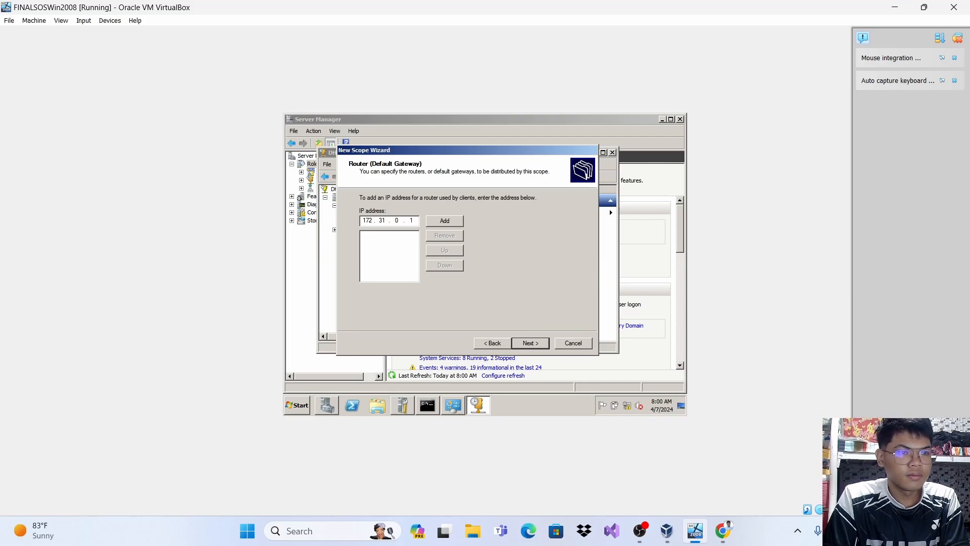
pyautogui.click(431, 219)
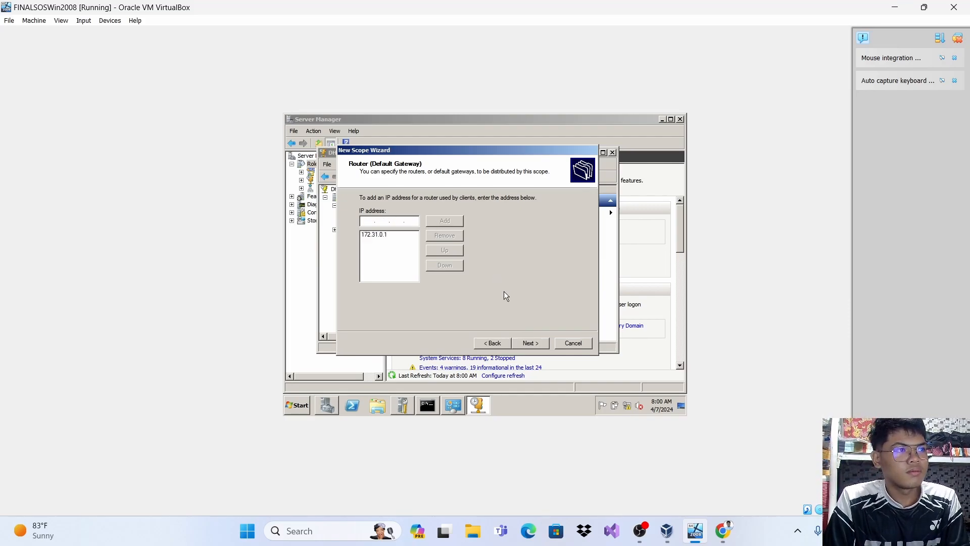
pyautogui.click(527, 344)
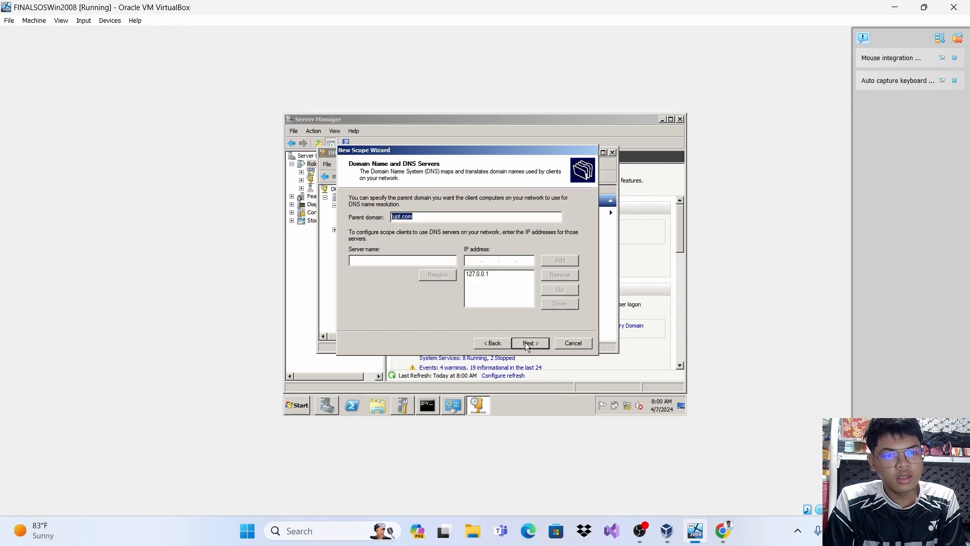
# Ping tupt.com from the command prompt to look up its address, and remove 127.0.0.1 from the scope's DNS servers.
pyautogui.click(469, 276)
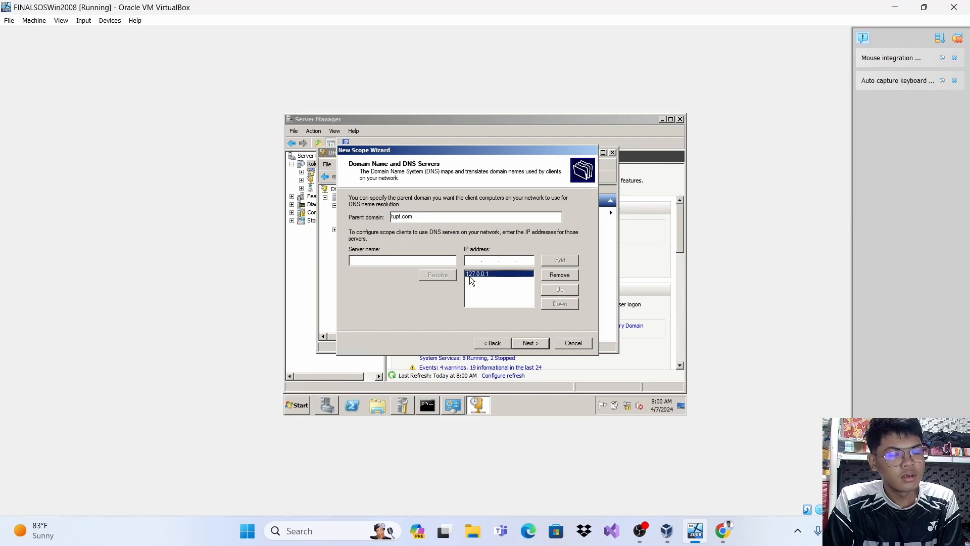
pyautogui.click(427, 407)
pyautogui.write('ping tupt.co')
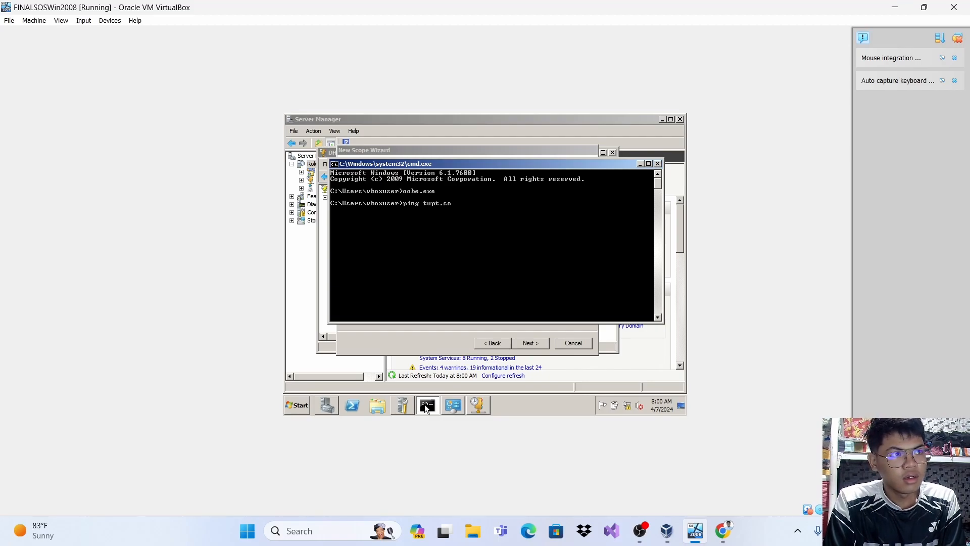
pyautogui.write('m')
pyautogui.press('Return')
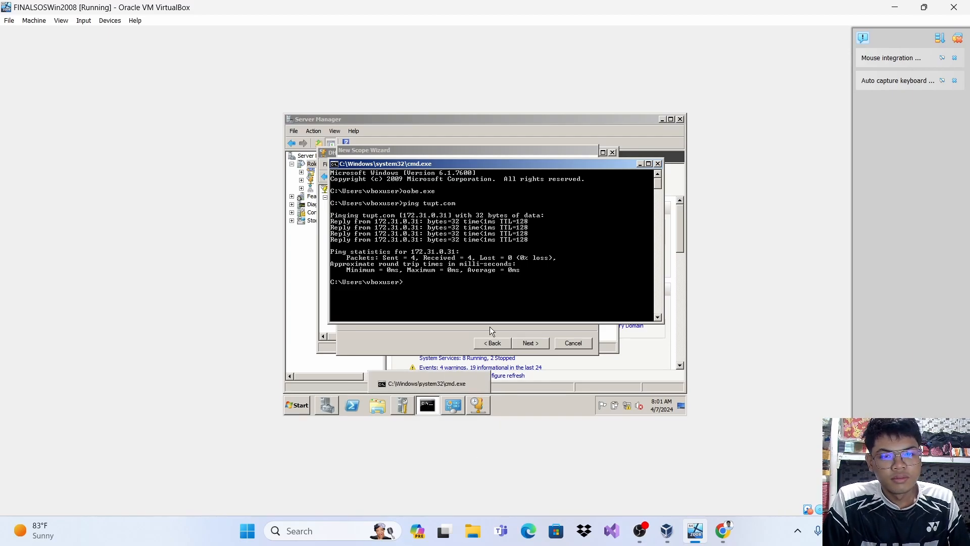
pyautogui.click(639, 163)
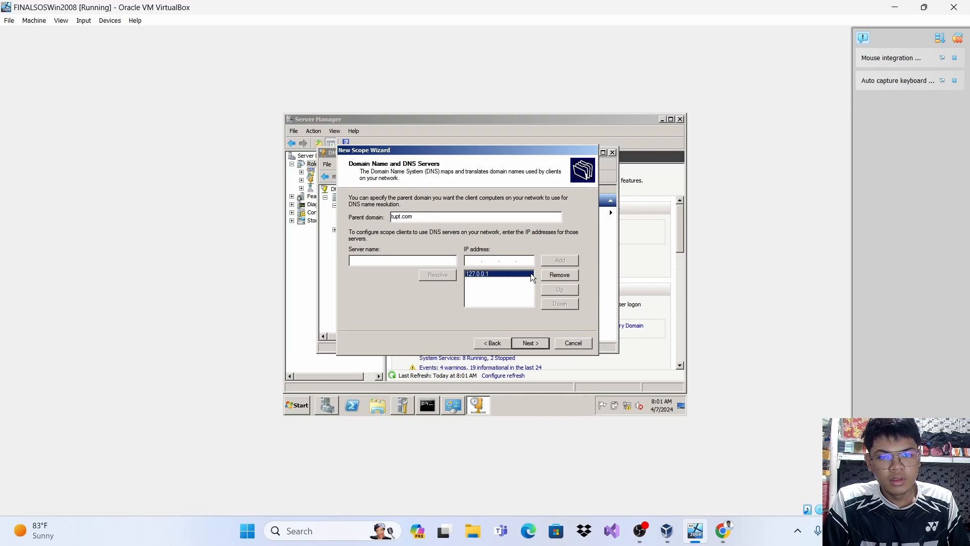
pyautogui.click(558, 276)
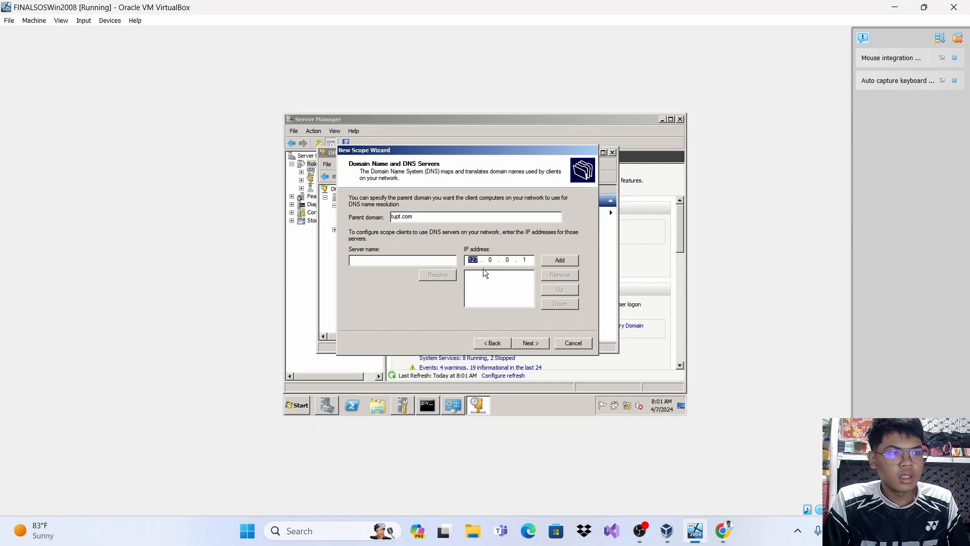
# Recheck the ping result for tupt.com in the command prompt and add 172.31.0.31 as the scope's DNS server.
pyautogui.click(428, 404)
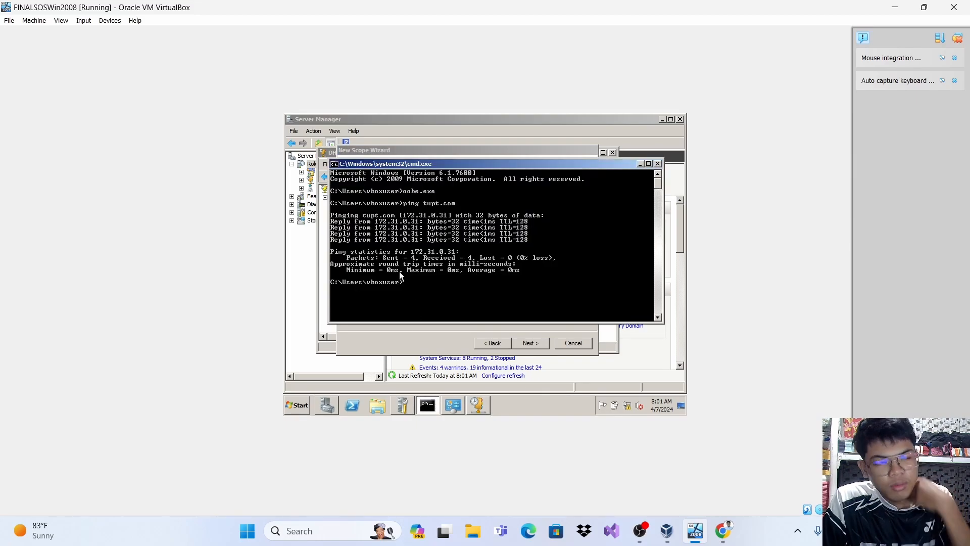
pyautogui.click(427, 407)
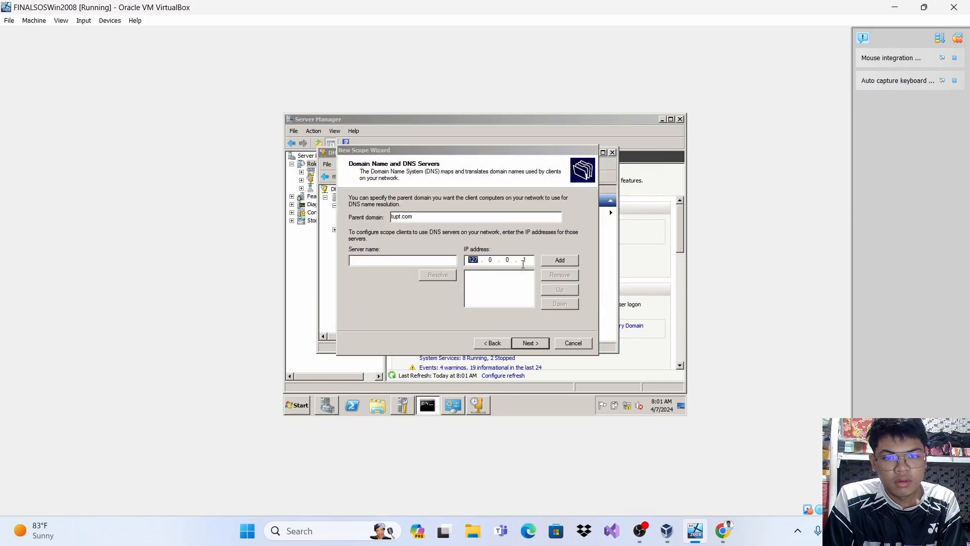
pyautogui.click(527, 263)
pyautogui.press('BackSpace')
pyautogui.press('BackSpace')
pyautogui.press('BackSpace')
pyautogui.press('BackSpace')
pyautogui.press('BackSpace')
pyautogui.write('172 . 31 . 0 . 31')
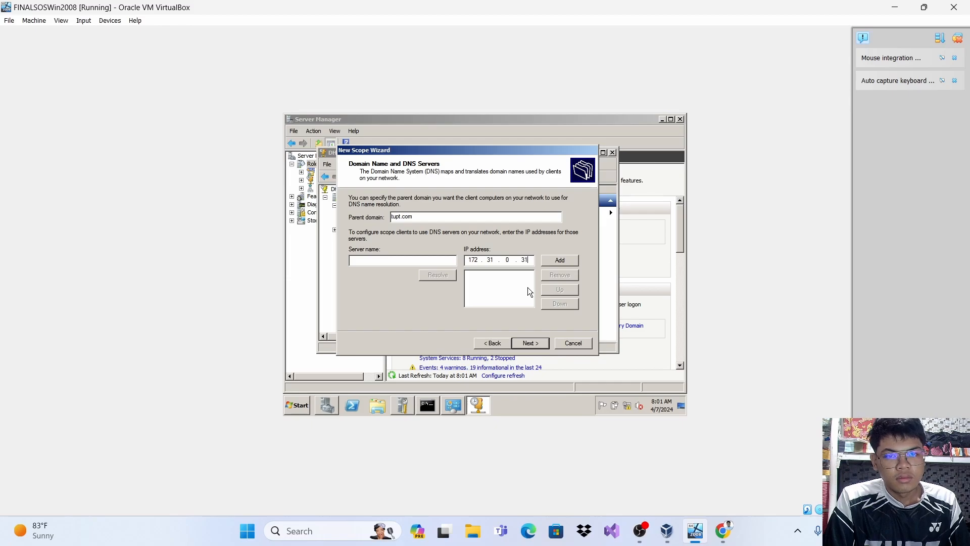
pyautogui.click(554, 259)
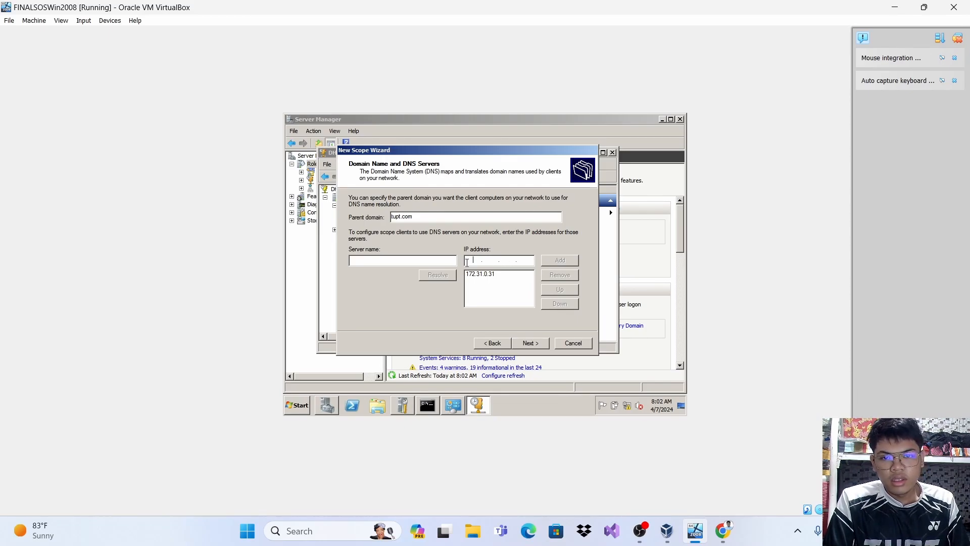
# Add 8.8.8.8 and 8.8.4.4 to the scope's DNS servers, accepting each despite the validity warning.
pyautogui.write('8.8.8.87')
pyautogui.press('BackSpace')
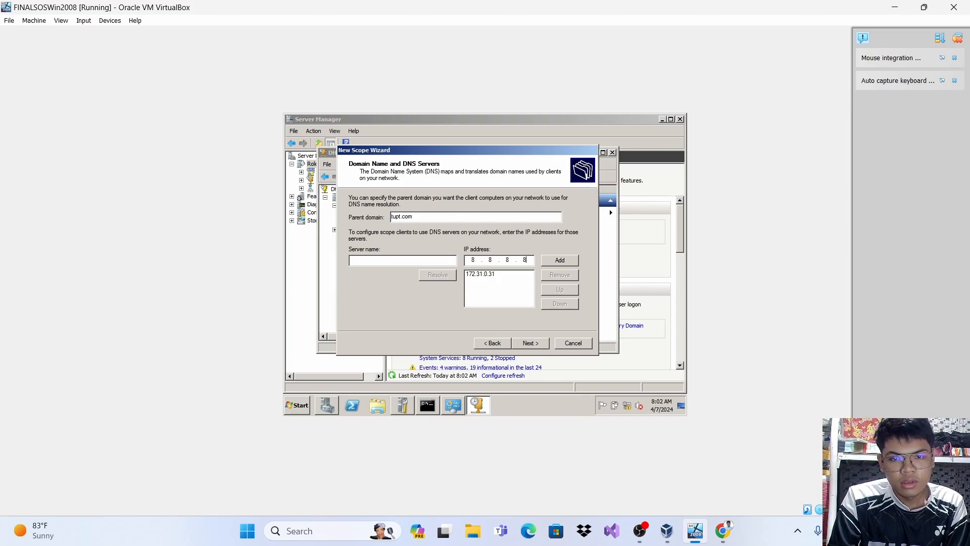
pyautogui.click(547, 259)
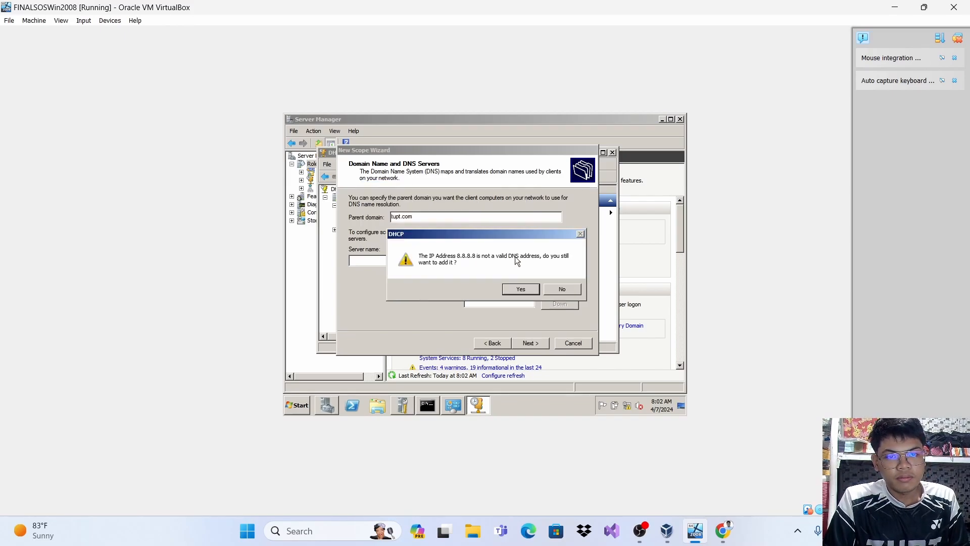
pyautogui.click(520, 289)
pyautogui.write('8.8.4.4')
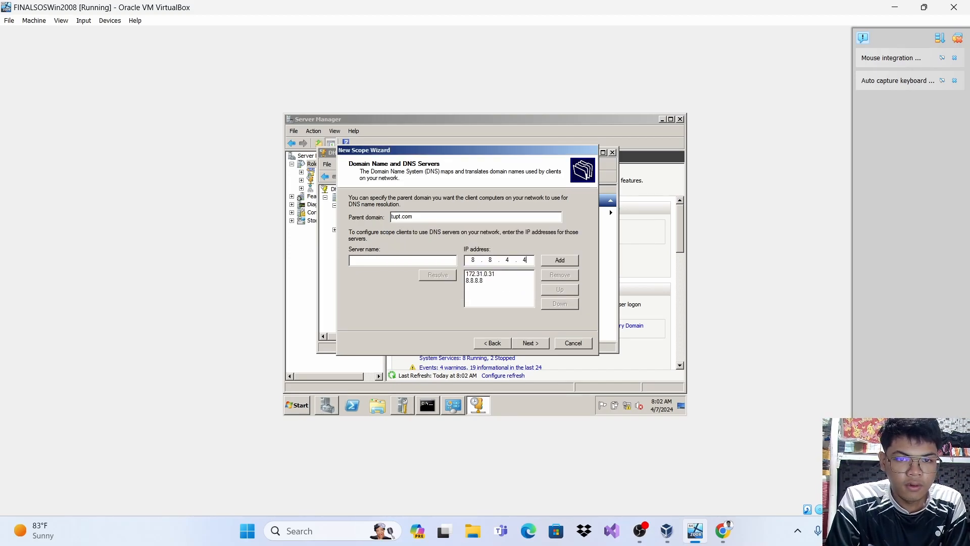
pyautogui.click(560, 260)
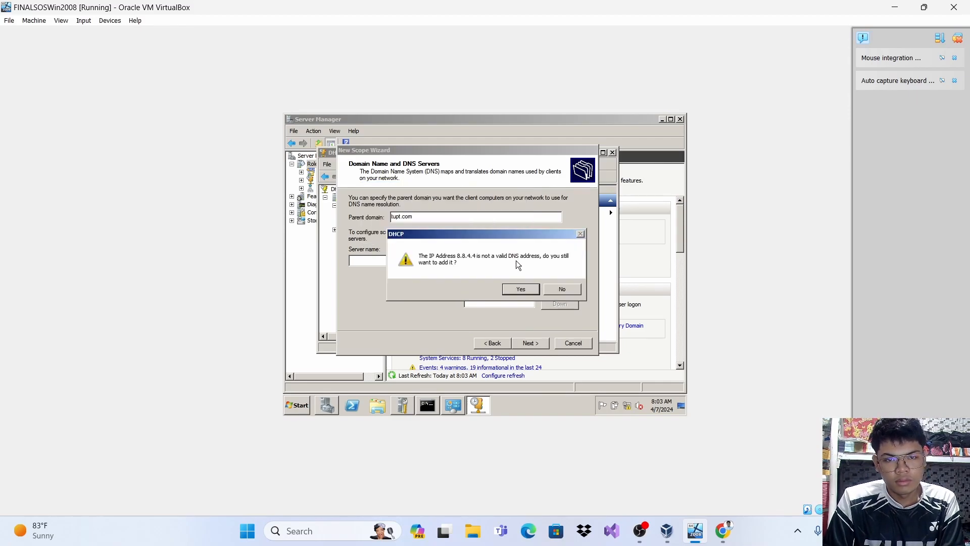
pyautogui.click(519, 293)
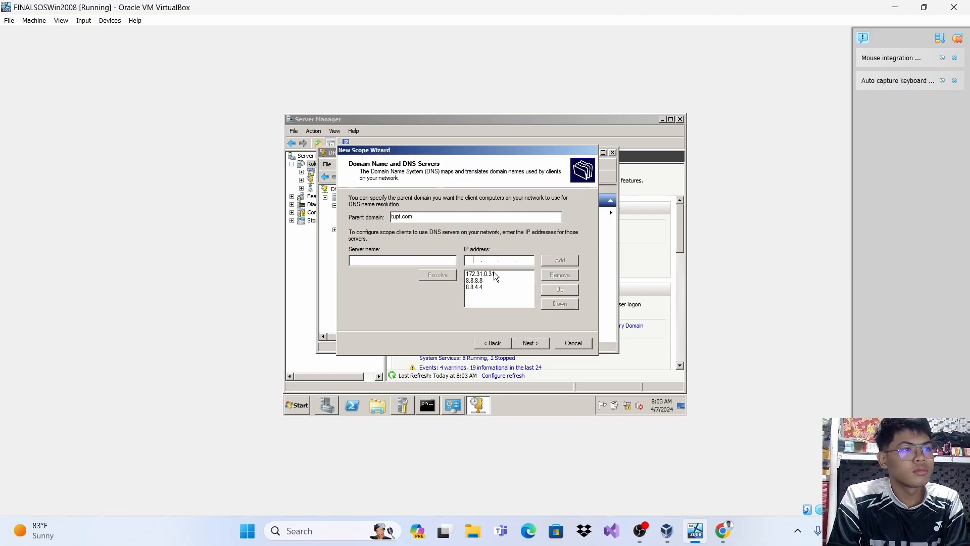
# Add 208.67.222.222 to the scope's DNS servers, keeping it despite the validity warning.
pyautogui.write('20')
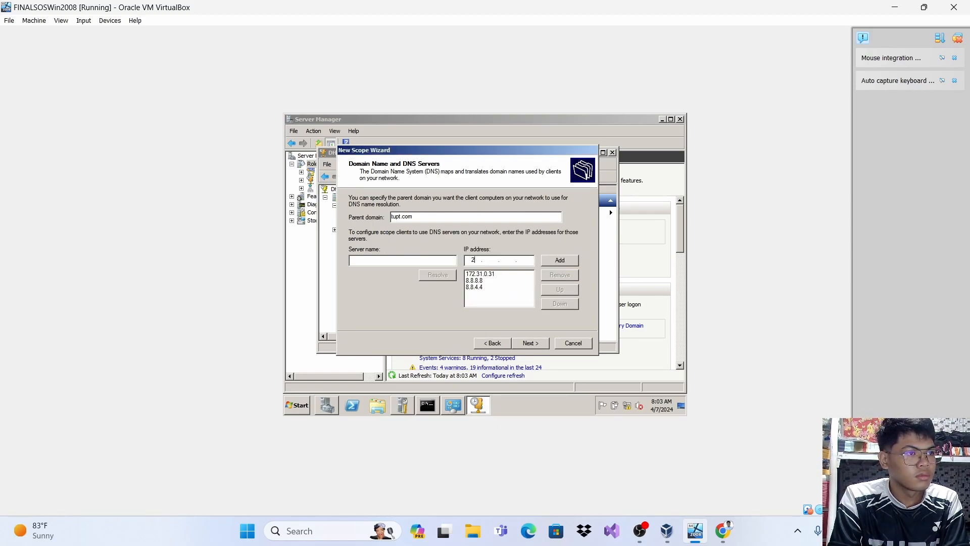
pyautogui.write('8.')
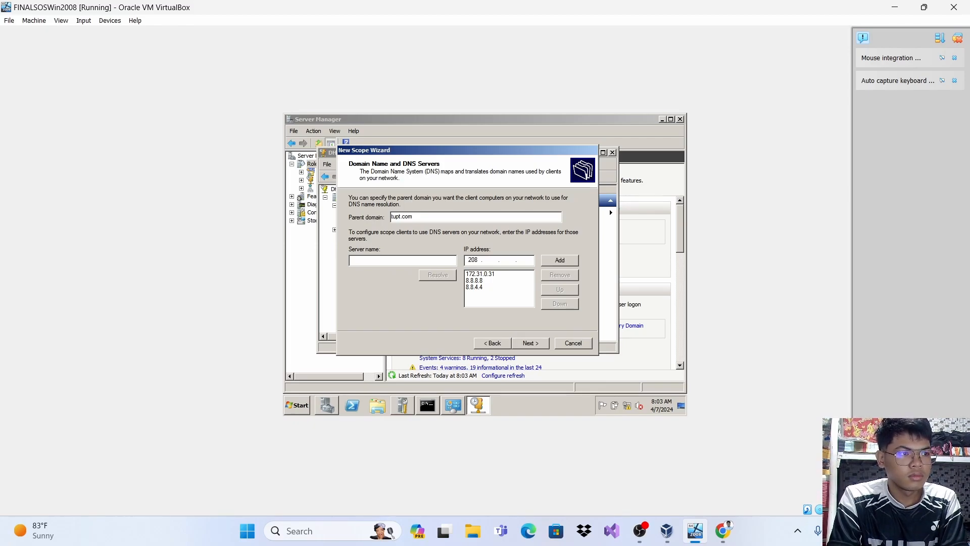
pyautogui.write('67.')
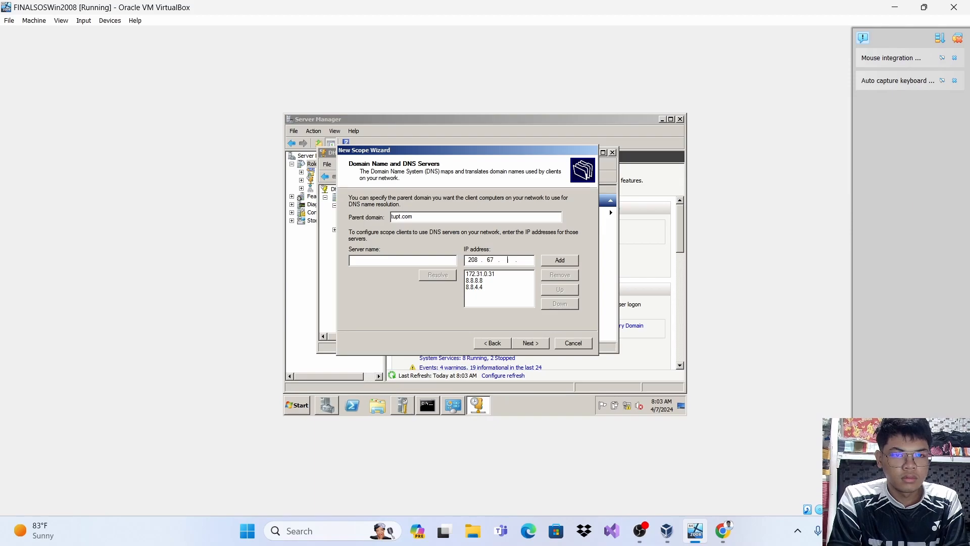
pyautogui.write('222.222')
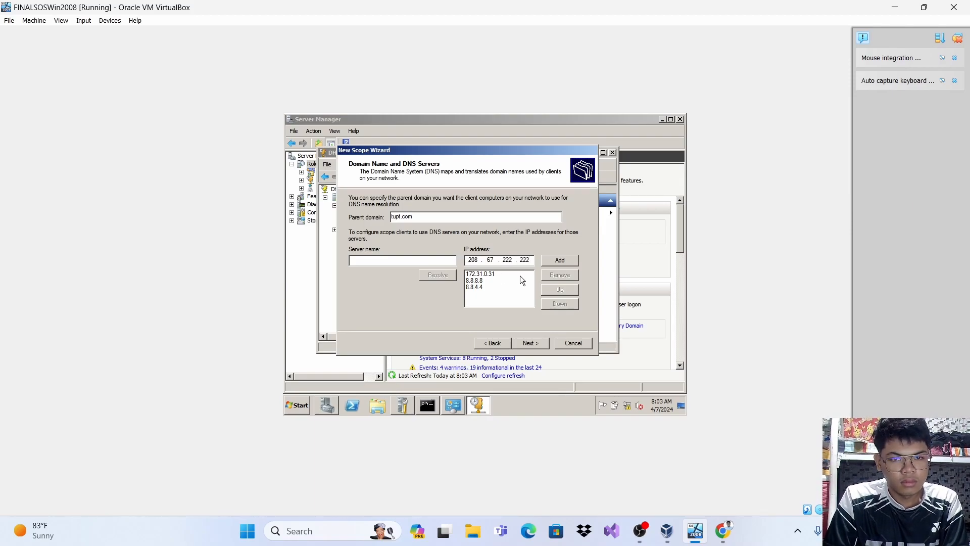
pyautogui.click(563, 260)
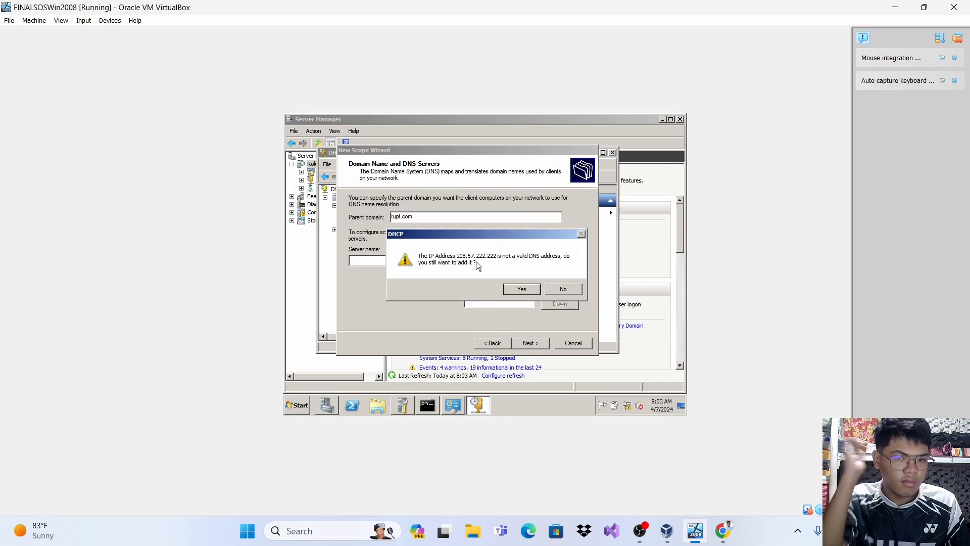
pyautogui.click(521, 289)
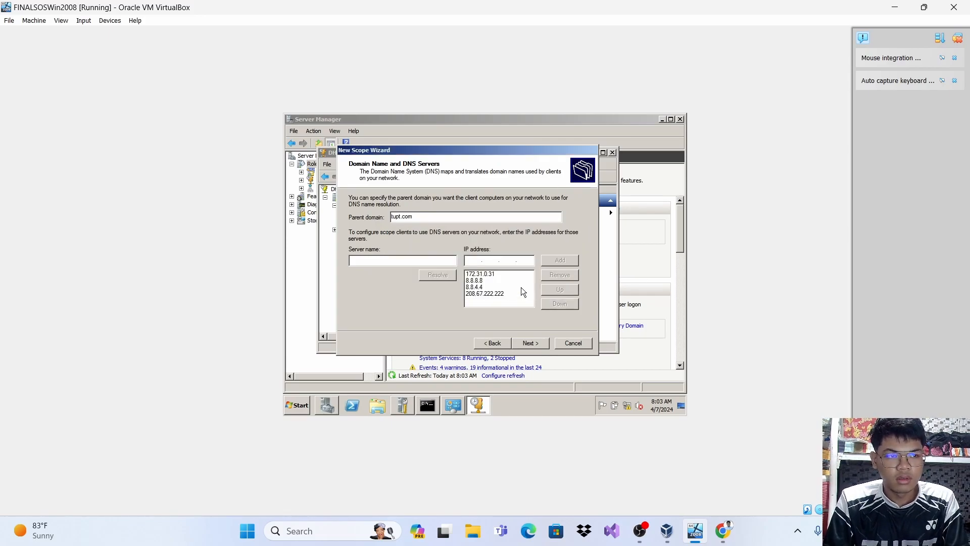
# Add 208.67.220.220 as the last DNS server of the scope, keeping it despite the validity warning.
pyautogui.write('208.')
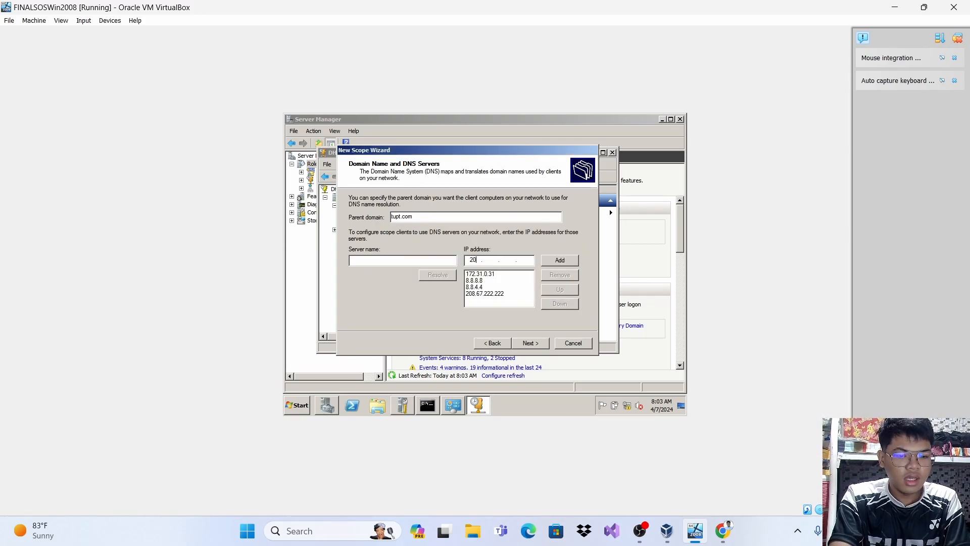
pyautogui.write('67.220.220')
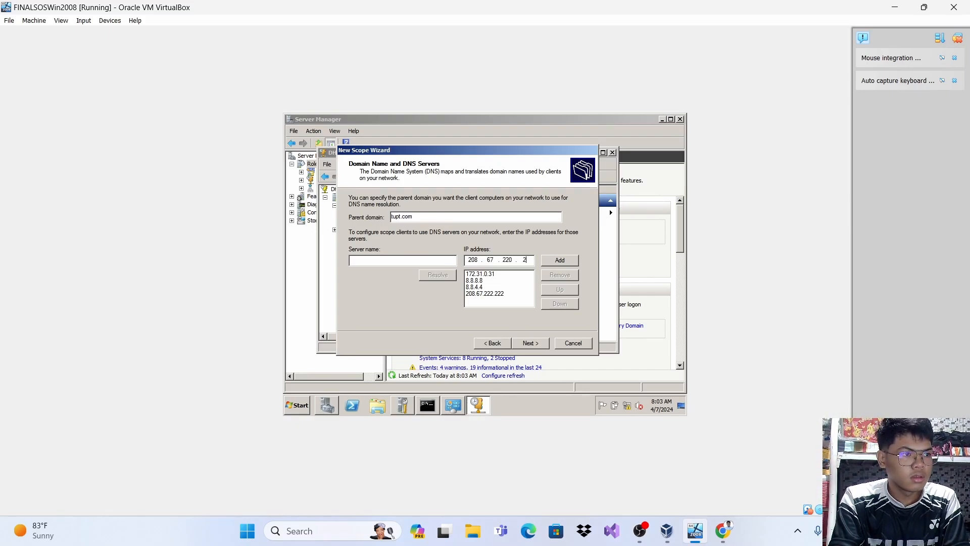
pyautogui.click(564, 263)
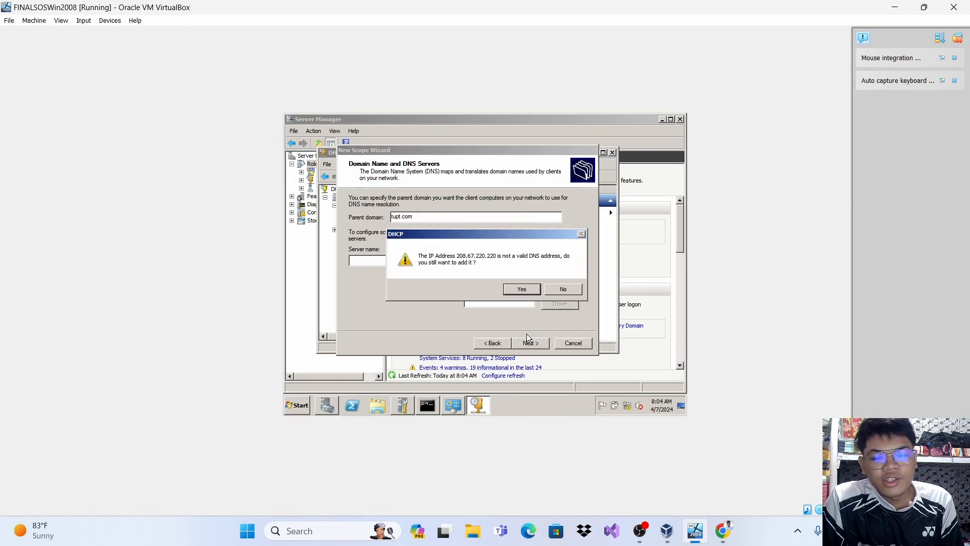
pyautogui.click(522, 290)
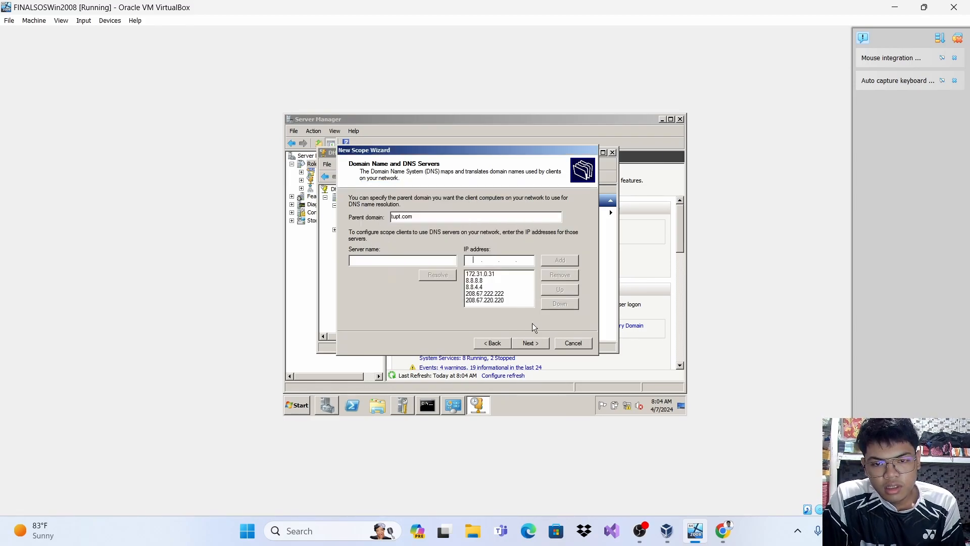
# Accept the DNS settings, leave the WINS servers empty, and finish the new scope with immediate activation.
pyautogui.click(537, 343)
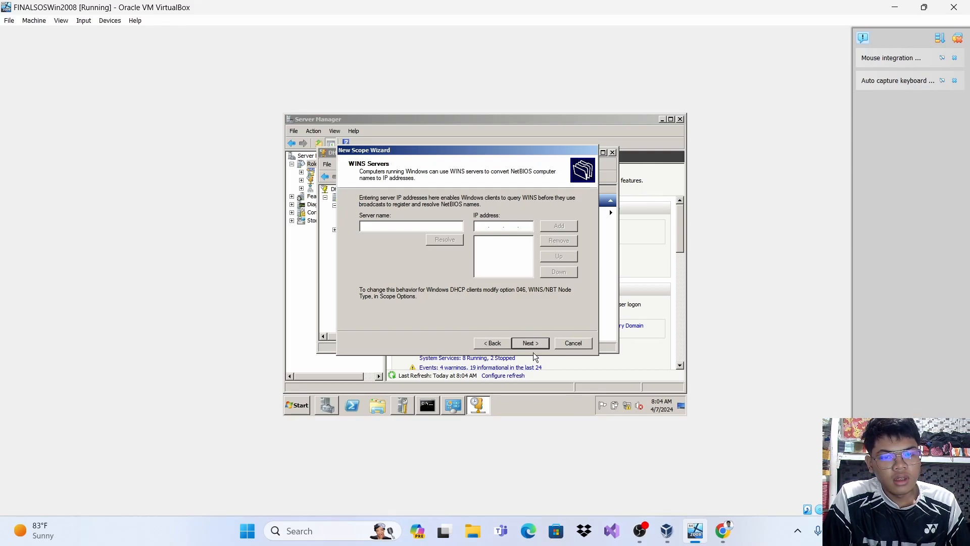
pyautogui.click(529, 348)
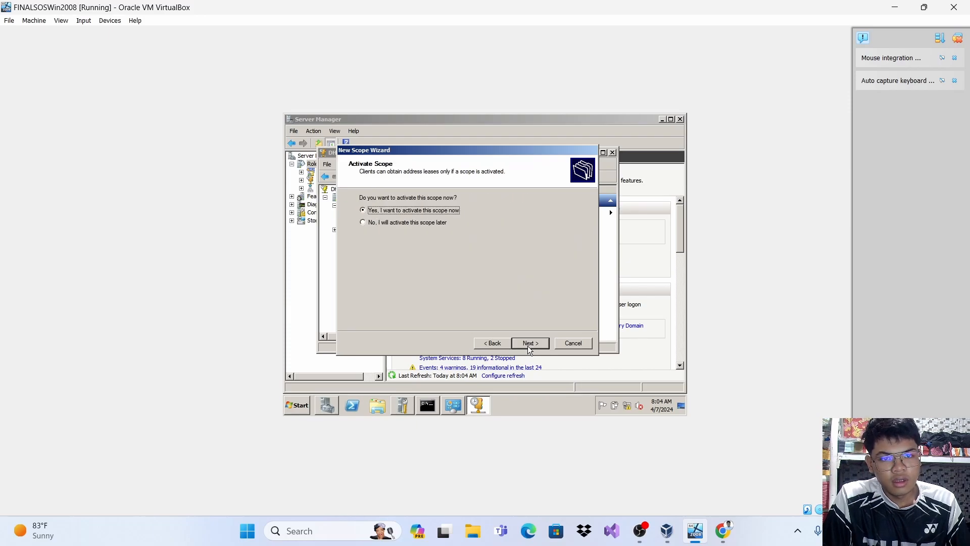
pyautogui.click(530, 348)
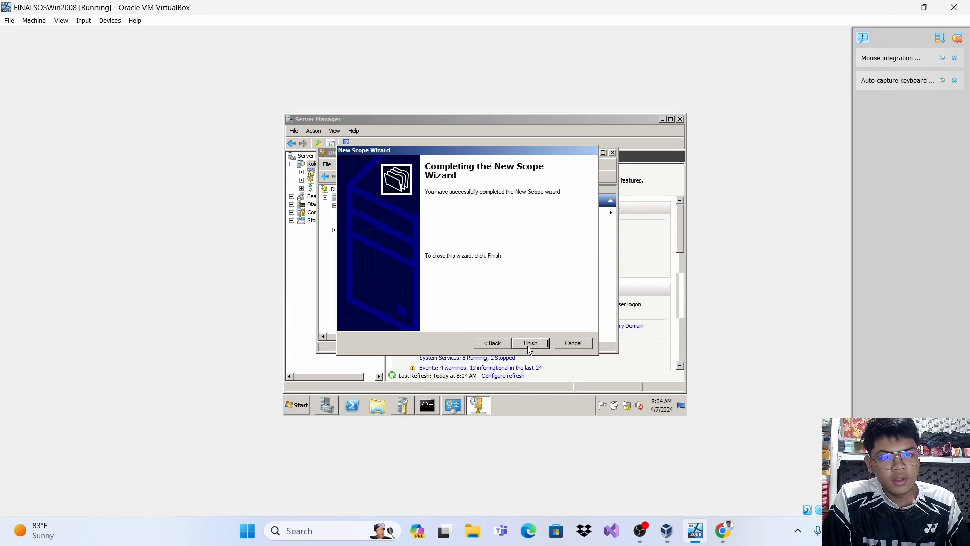
pyautogui.click(530, 348)
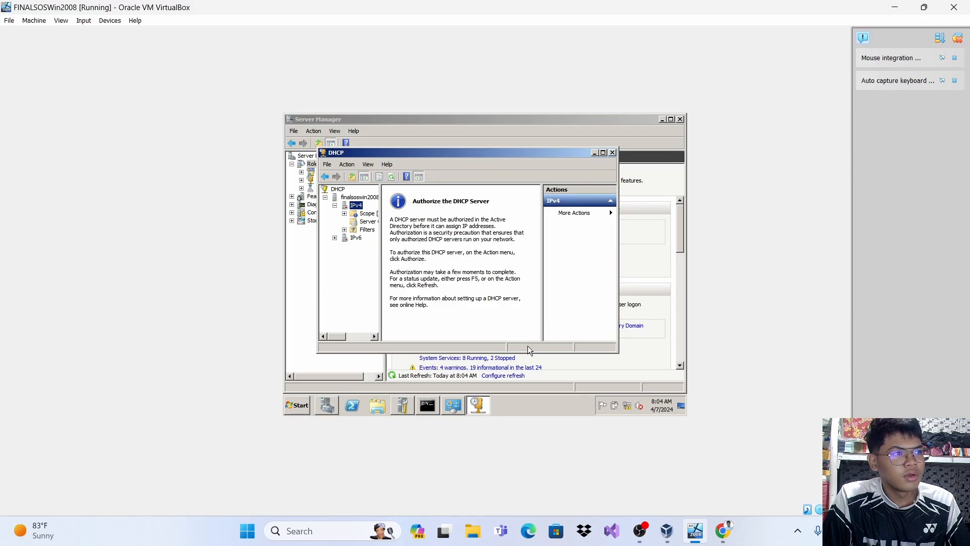